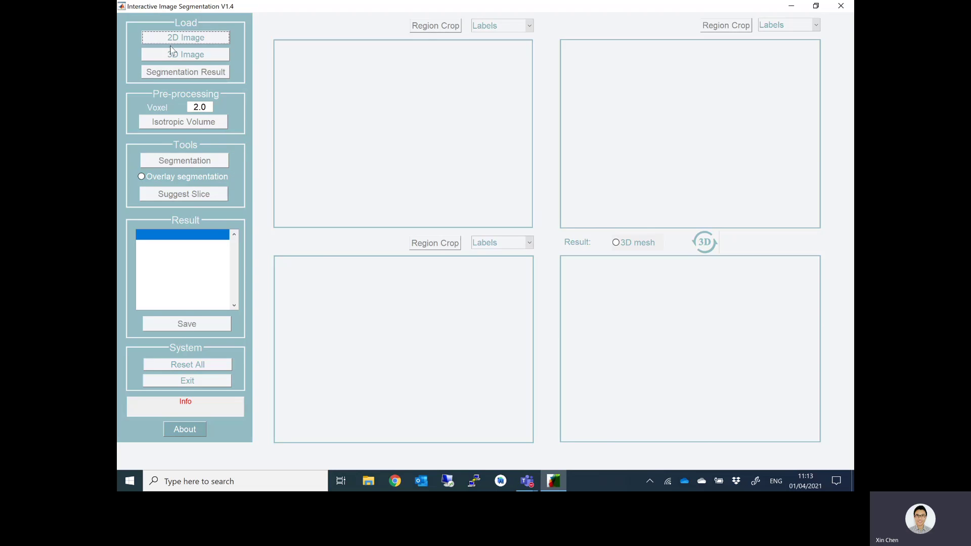
# Step: Load Medical_06.jpg from Work (D:) > DemoImage as the 2D image
pyautogui.click(201, 39)
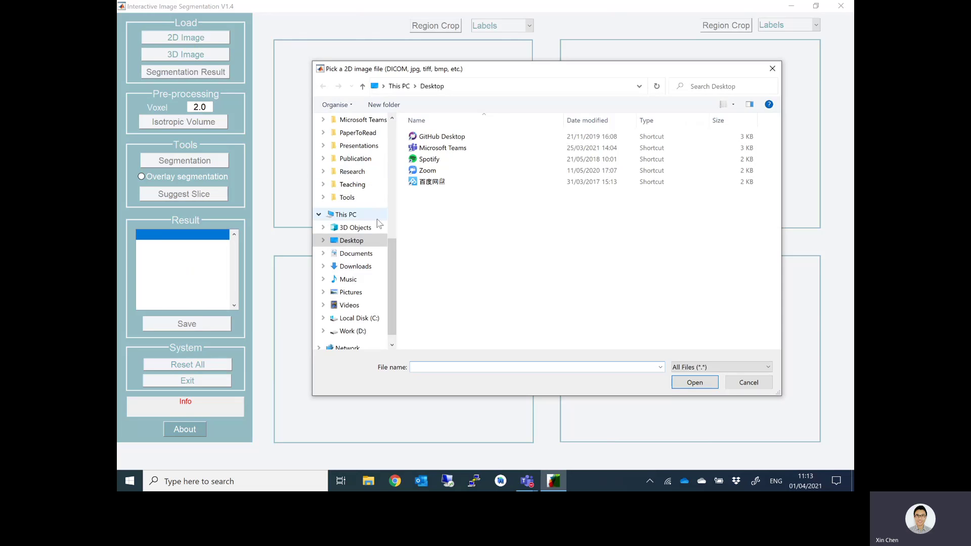
pyautogui.scroll(3, 356, 233)
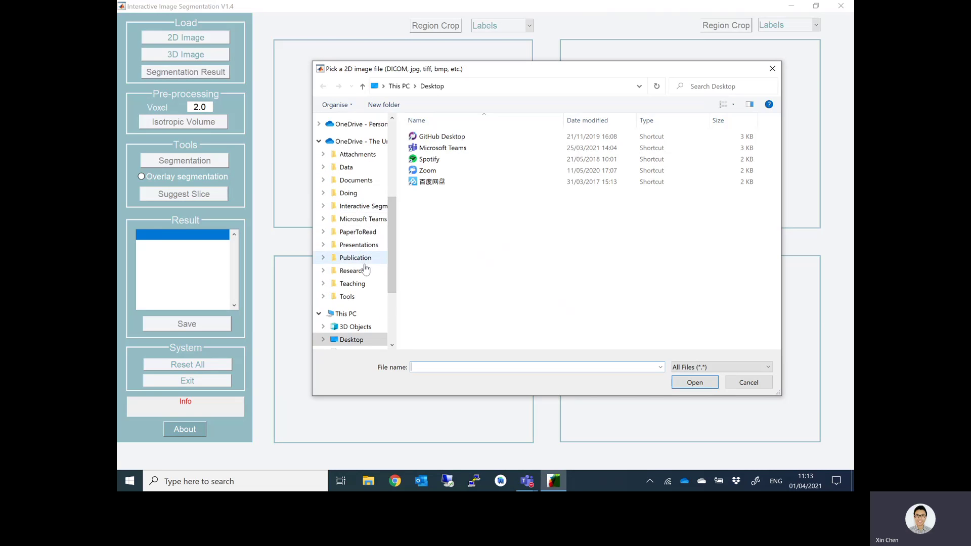
pyautogui.click(349, 168)
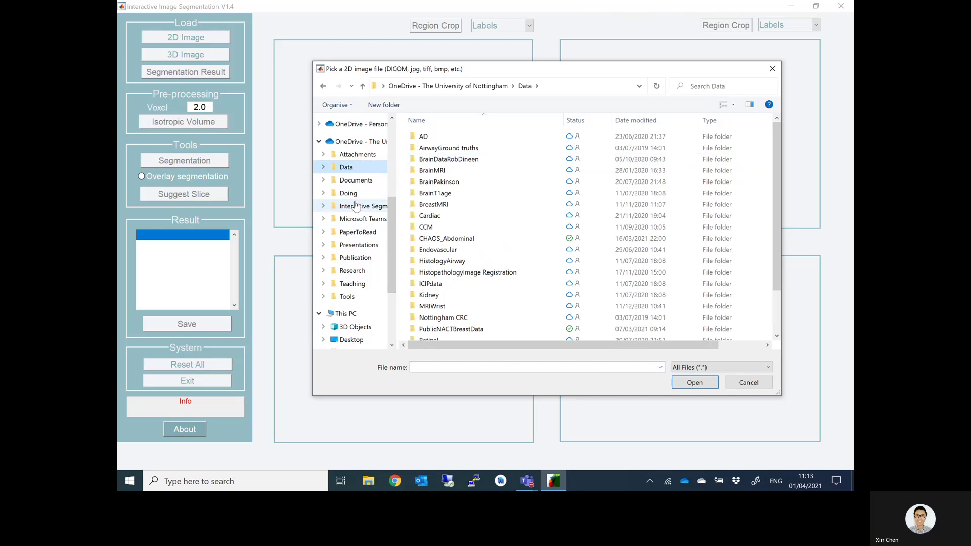
pyautogui.scroll(-3, 356, 303)
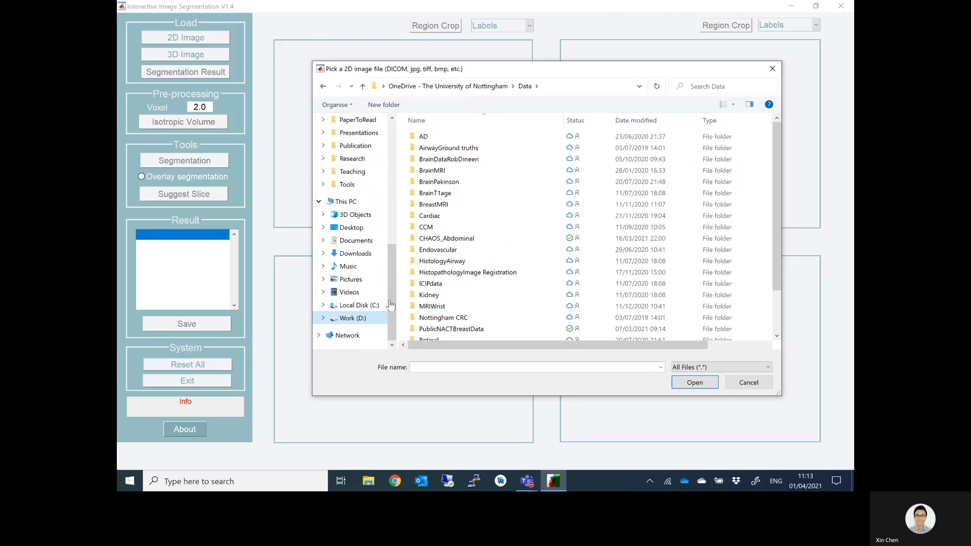
pyautogui.click(353, 319)
pyautogui.doubleClick(484, 137)
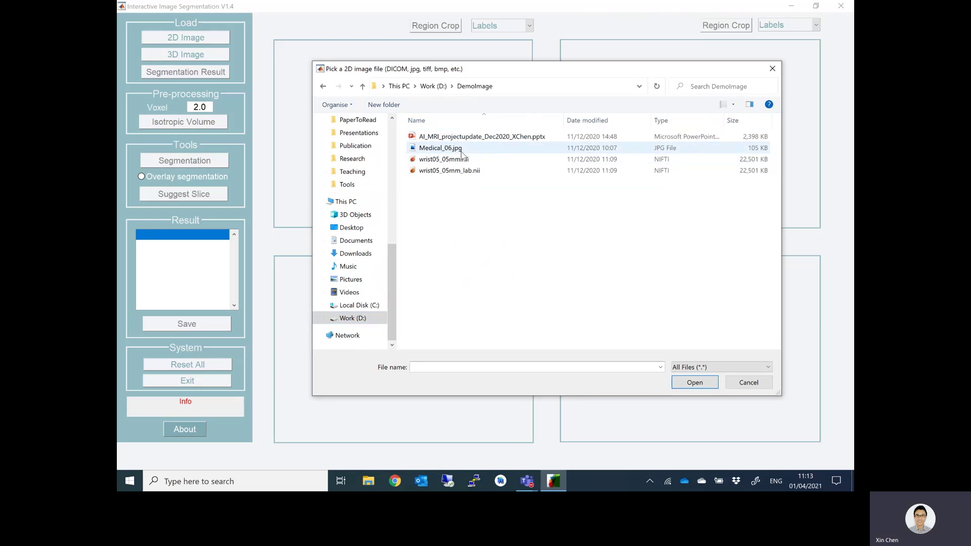
pyautogui.doubleClick(448, 148)
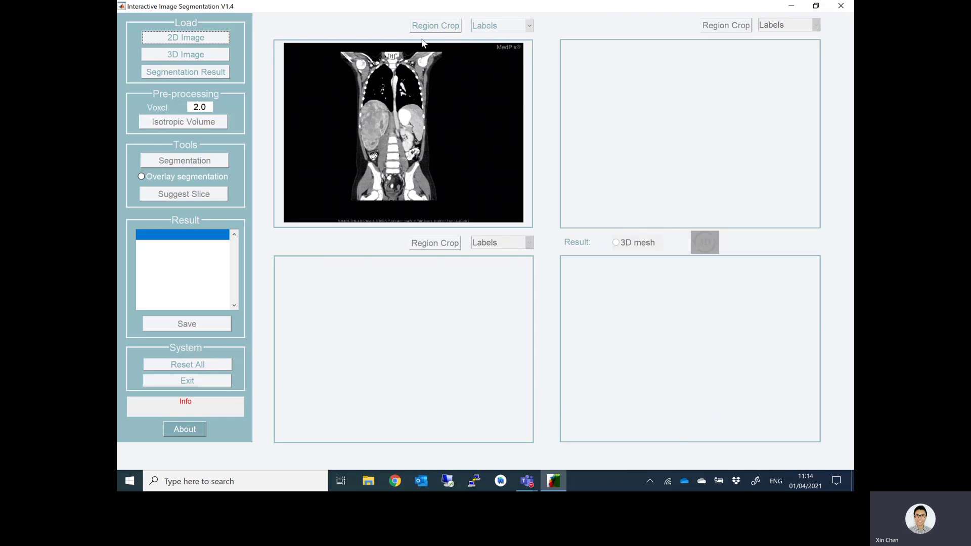
# Step: Use Region Crop to cut the scan down to a rectangle around the abdomen
pyautogui.click(439, 26)
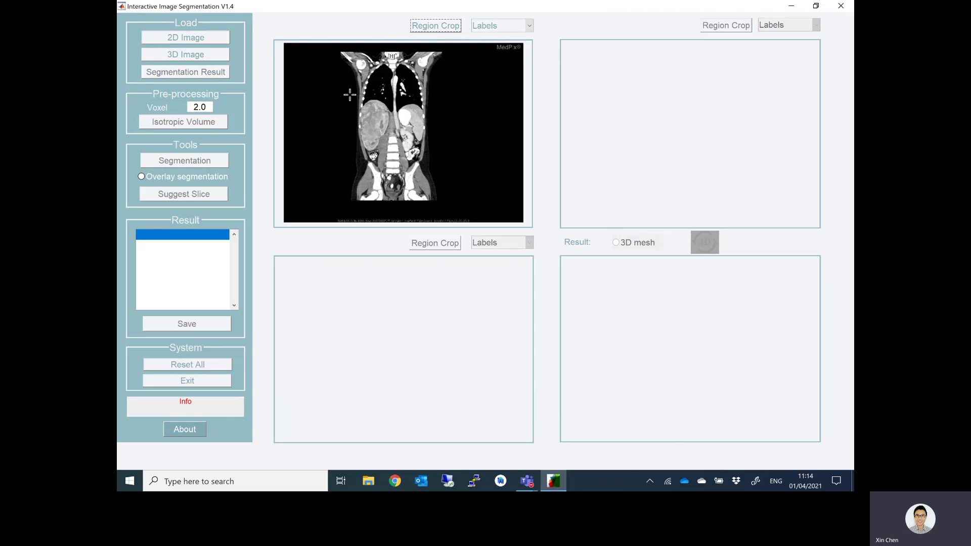
pyautogui.moveTo(345, 92); pyautogui.dragTo(444, 172)
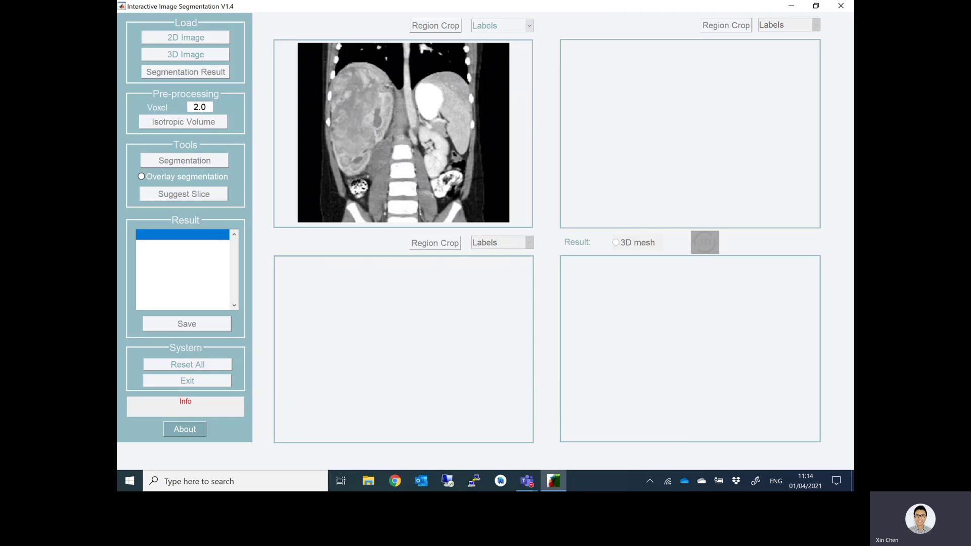
# Step: Scribble white Background label strokes around the abdomen
pyautogui.click(517, 25)
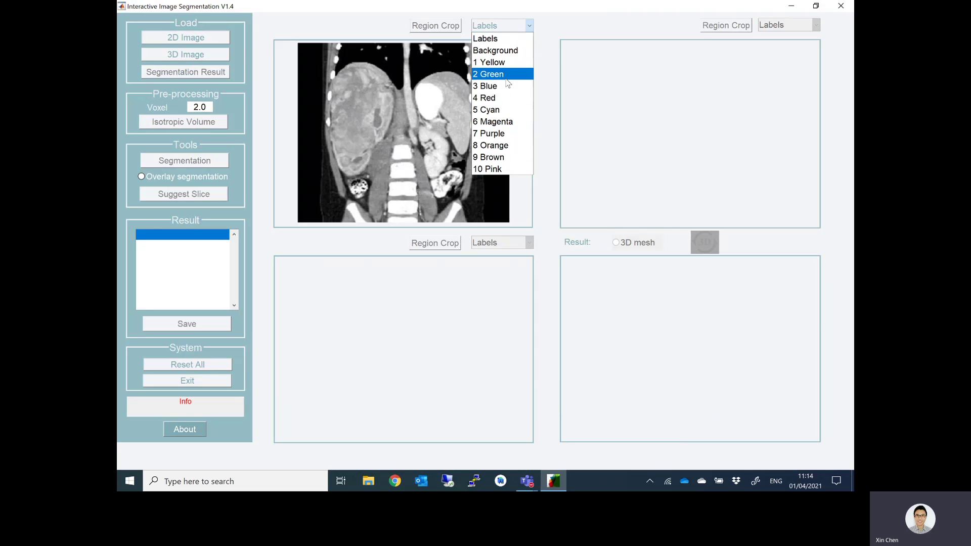
pyautogui.click(498, 50)
pyautogui.moveTo(313, 54)
pyautogui.mouseDown()
pyautogui.moveTo(432, 53)
pyautogui.moveTo(482, 76)
pyautogui.moveTo(488, 136)
pyautogui.moveTo(479, 189)
pyautogui.moveTo(458, 211)
pyautogui.moveTo(433, 213)
pyautogui.moveTo(406, 73)
pyautogui.moveTo(388, 152)
pyautogui.moveTo(351, 197)
pyautogui.moveTo(325, 182)
pyautogui.moveTo(309, 106)
pyautogui.moveTo(319, 68)
pyautogui.moveTo(390, 56)
pyautogui.moveTo(409, 87)
pyautogui.moveTo(393, 140)
pyautogui.moveTo(374, 160)
pyautogui.moveTo(419, 160)
pyautogui.moveTo(428, 213)
pyautogui.mouseUp()
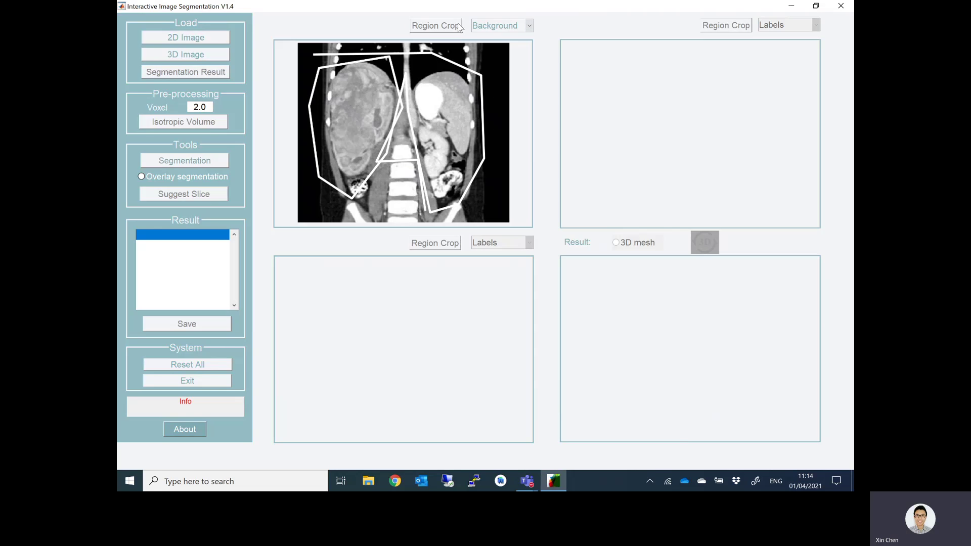
# Step: Draw a 1 Yellow seed on the liver, 2 Green on the stomach, and 3 Blue beside it
pyautogui.click(500, 26)
pyautogui.click(498, 63)
pyautogui.moveTo(379, 74)
pyautogui.mouseDown()
pyautogui.moveTo(343, 71)
pyautogui.moveTo(336, 115)
pyautogui.moveTo(348, 172)
pyautogui.moveTo(389, 87)
pyautogui.moveTo(372, 74)
pyautogui.moveTo(351, 146)
pyautogui.mouseUp()
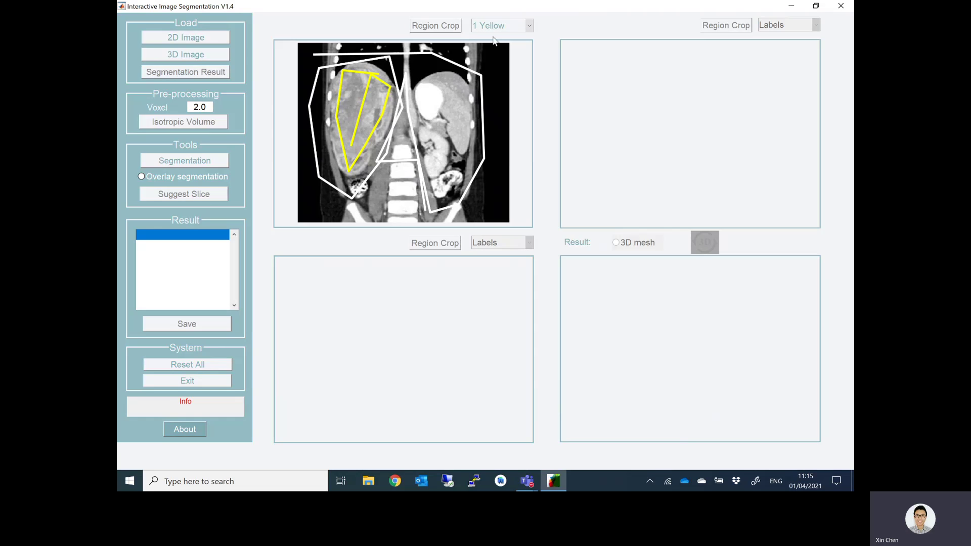
pyautogui.click(498, 29)
pyautogui.click(492, 74)
pyautogui.moveTo(425, 85); pyautogui.dragTo(431, 115)
pyautogui.click(529, 25)
pyautogui.click(485, 86)
pyautogui.moveTo(427, 79)
pyautogui.mouseDown()
pyautogui.moveTo(454, 74)
pyautogui.moveTo(470, 132)
pyautogui.moveTo(461, 150)
pyautogui.moveTo(449, 81)
pyautogui.mouseUp()
# Step: Draw a 4 Red seed below the stomach and a 5 Cyan seed beneath it
pyautogui.click(494, 27)
pyautogui.click(488, 98)
pyautogui.moveTo(423, 131)
pyautogui.mouseDown()
pyautogui.moveTo(432, 174)
pyautogui.moveTo(447, 151)
pyautogui.moveTo(428, 133)
pyautogui.mouseUp()
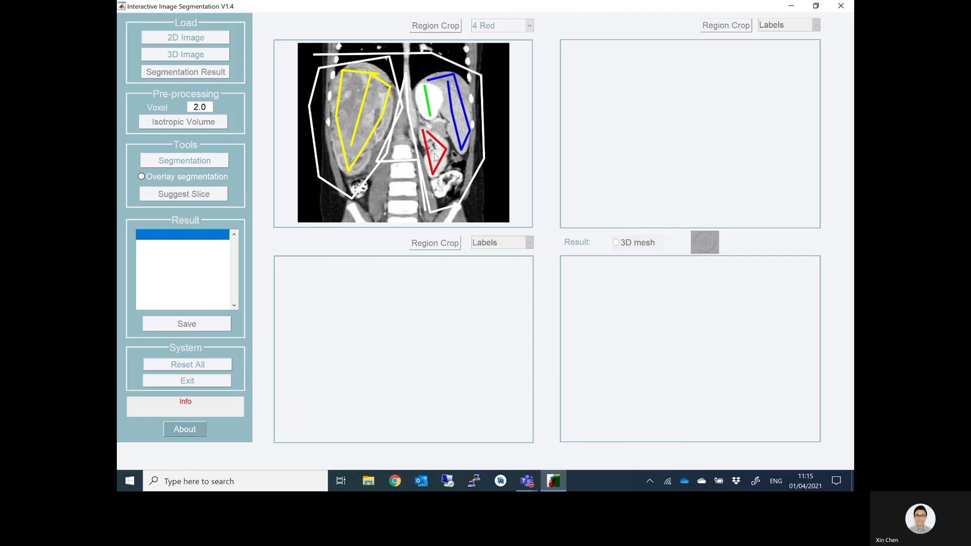
pyautogui.click(475, 28)
pyautogui.click(489, 110)
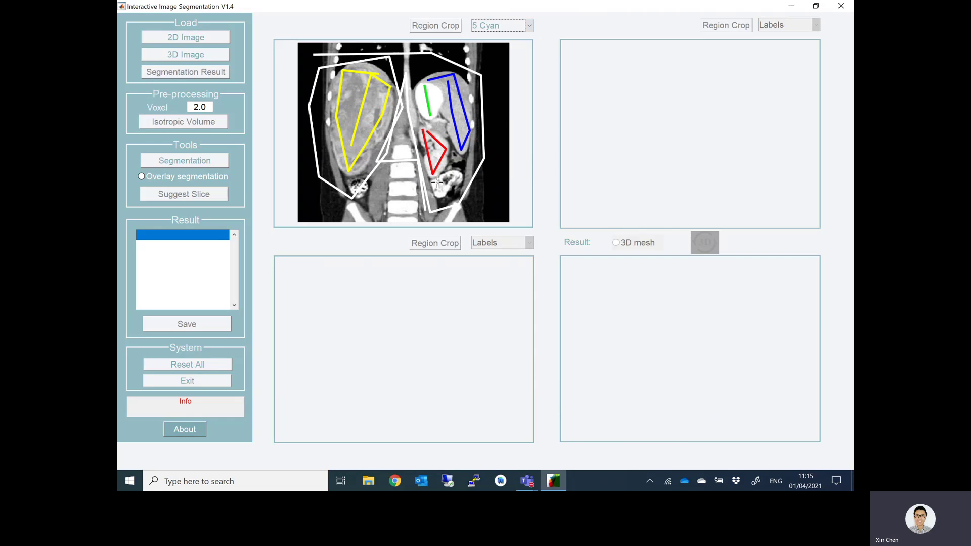
pyautogui.moveTo(439, 194)
pyautogui.mouseDown()
pyautogui.moveTo(434, 180)
pyautogui.moveTo(459, 176)
pyautogui.moveTo(438, 196)
pyautogui.mouseUp()
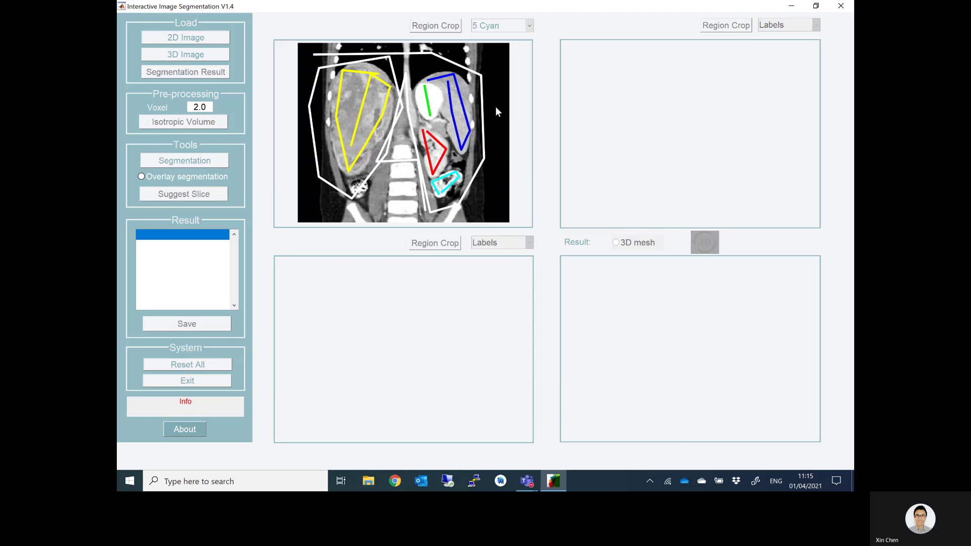
# Step: Mark four vertebrae down the spine with 6 Magenta strokes
pyautogui.click(494, 33)
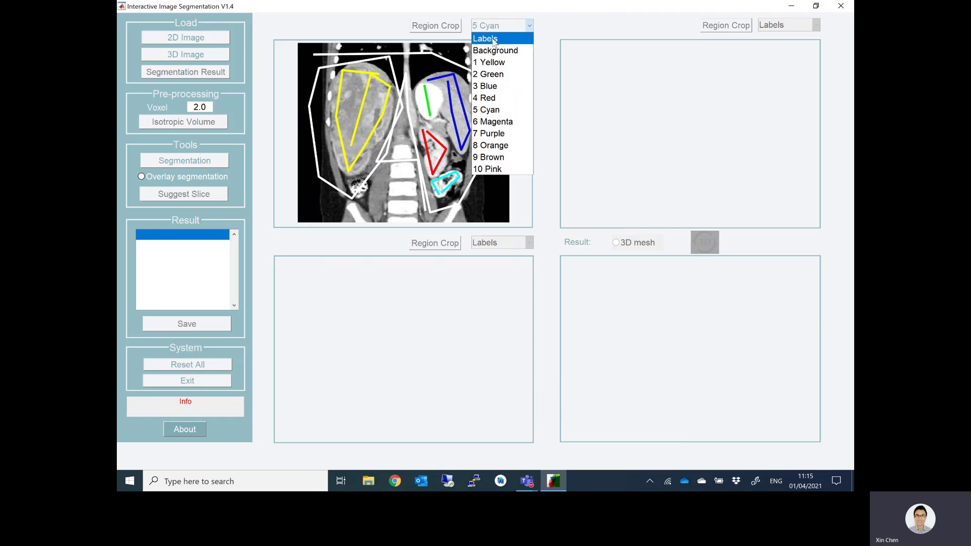
pyautogui.click(497, 123)
pyautogui.moveTo(399, 152)
pyautogui.mouseDown()
pyautogui.moveTo(406, 150)
pyautogui.moveTo(396, 156)
pyautogui.mouseUp()
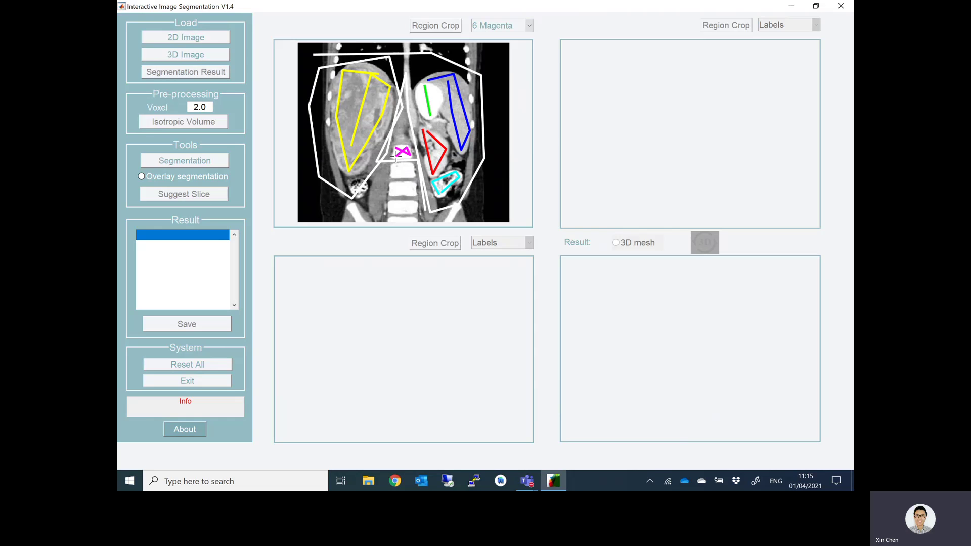
pyautogui.click(500, 26)
pyautogui.click(497, 122)
pyautogui.moveTo(392, 164)
pyautogui.mouseDown()
pyautogui.moveTo(415, 172)
pyautogui.moveTo(392, 177)
pyautogui.moveTo(414, 171)
pyautogui.mouseUp()
pyautogui.click(507, 27)
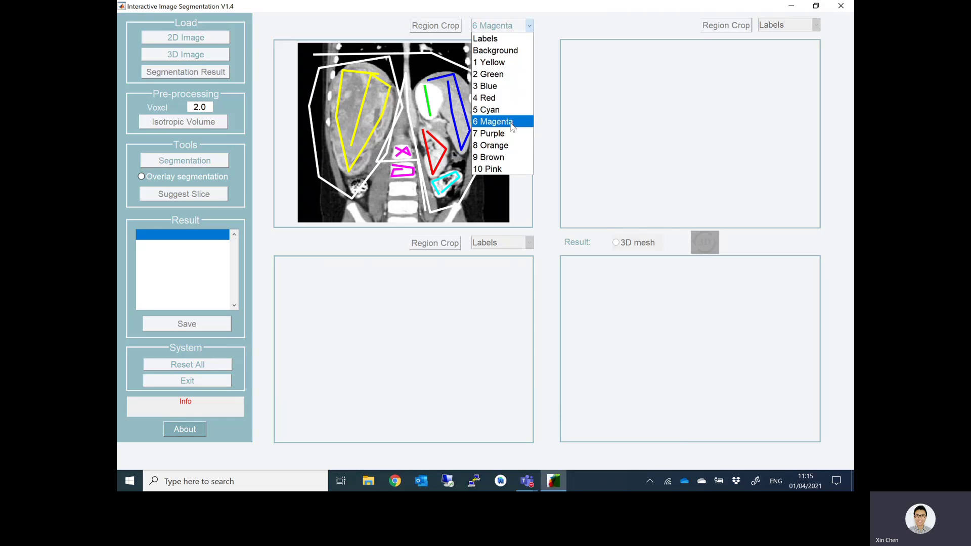
pyautogui.click(510, 123)
pyautogui.moveTo(392, 185)
pyautogui.mouseDown()
pyautogui.moveTo(416, 198)
pyautogui.moveTo(414, 185)
pyautogui.moveTo(393, 194)
pyautogui.mouseUp()
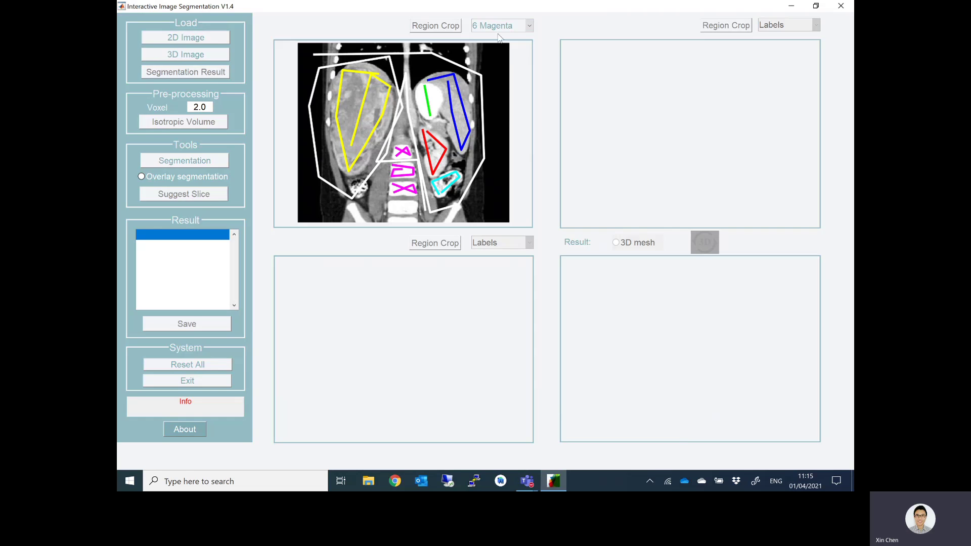
pyautogui.click(504, 30)
pyautogui.click(494, 124)
pyautogui.moveTo(390, 203)
pyautogui.mouseDown()
pyautogui.moveTo(415, 214)
pyautogui.moveTo(413, 203)
pyautogui.moveTo(394, 209)
pyautogui.mouseUp()
# Step: Draw a Background line along the bottom edge of the image
pyautogui.click(506, 26)
pyautogui.click(494, 50)
pyautogui.moveTo(349, 201)
pyautogui.mouseDown()
pyautogui.moveTo(378, 220)
pyautogui.moveTo(476, 207)
pyautogui.mouseUp()
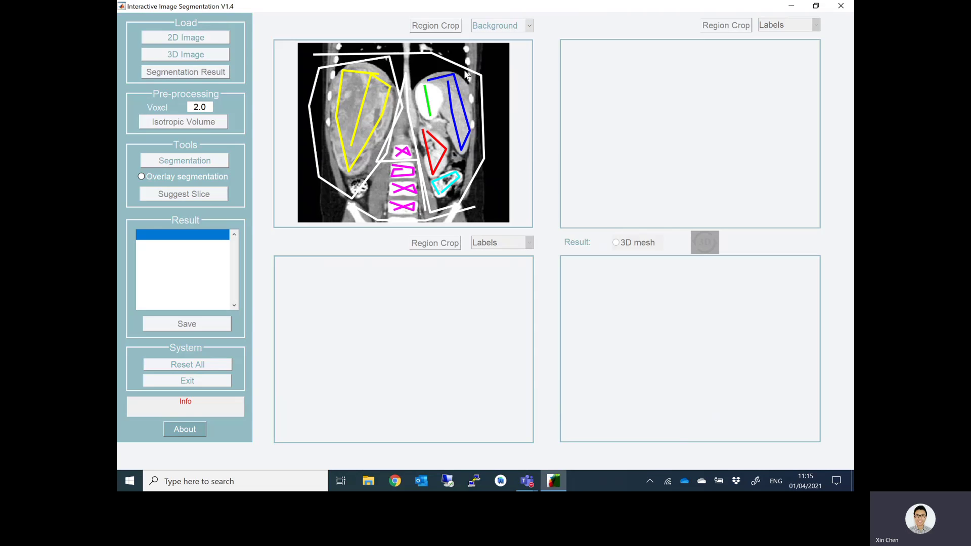
# Step: Run Segmentation to get the six-colour organ overlay with per-label counts like Yellow: 137848
pyautogui.click(178, 162)
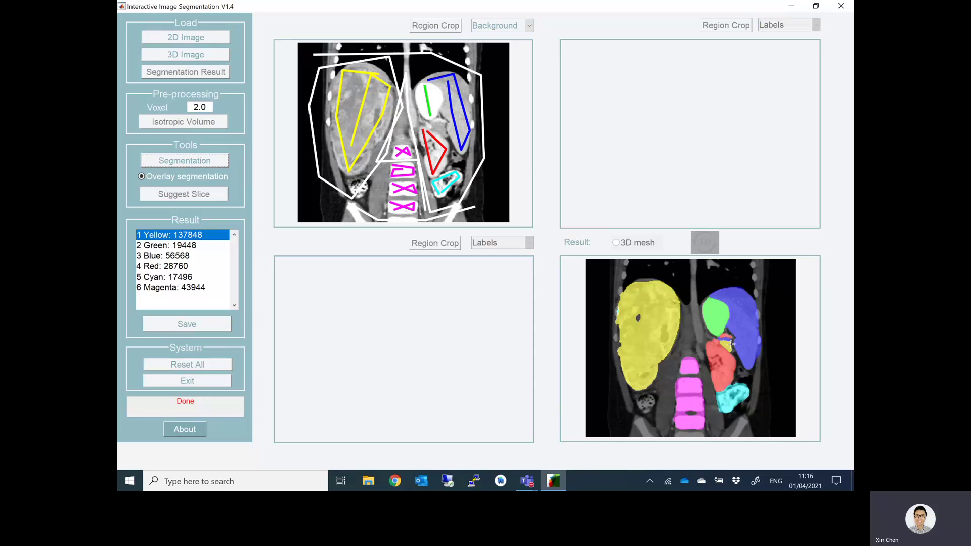
# Step: Add an extra Background stroke on the scan between the organ seeds
pyautogui.click(500, 25)
pyautogui.click(493, 49)
pyautogui.click(429, 124)
pyautogui.moveTo(434, 125)
pyautogui.mouseDown()
pyautogui.moveTo(457, 161)
pyautogui.moveTo(447, 175)
pyautogui.mouseUp()
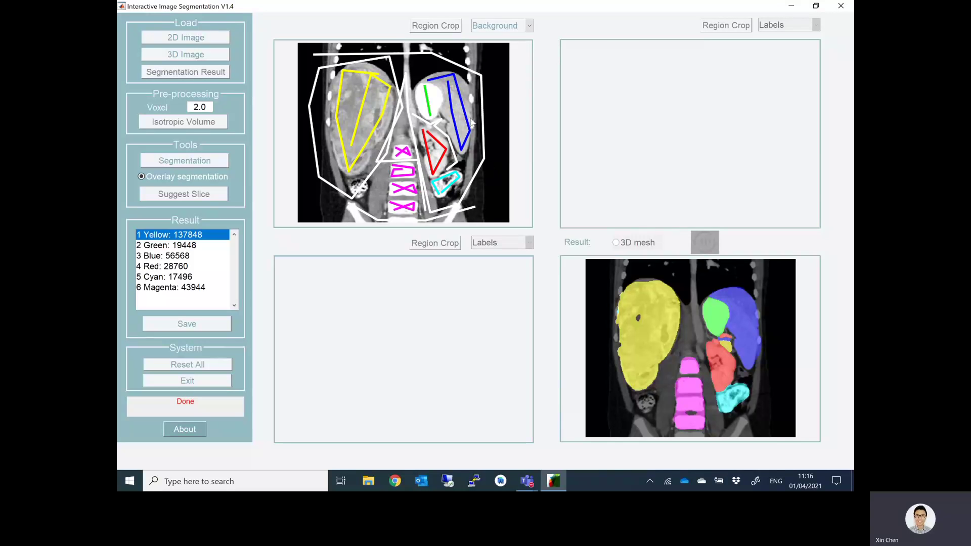
# Step: Add more 1 Yellow strokes inside the liver
pyautogui.click(483, 28)
pyautogui.click(491, 63)
pyautogui.moveTo(347, 66)
pyautogui.mouseDown()
pyautogui.moveTo(385, 89)
pyautogui.moveTo(349, 82)
pyautogui.moveTo(351, 165)
pyautogui.moveTo(339, 156)
pyautogui.moveTo(361, 169)
pyautogui.moveTo(375, 138)
pyautogui.mouseUp()
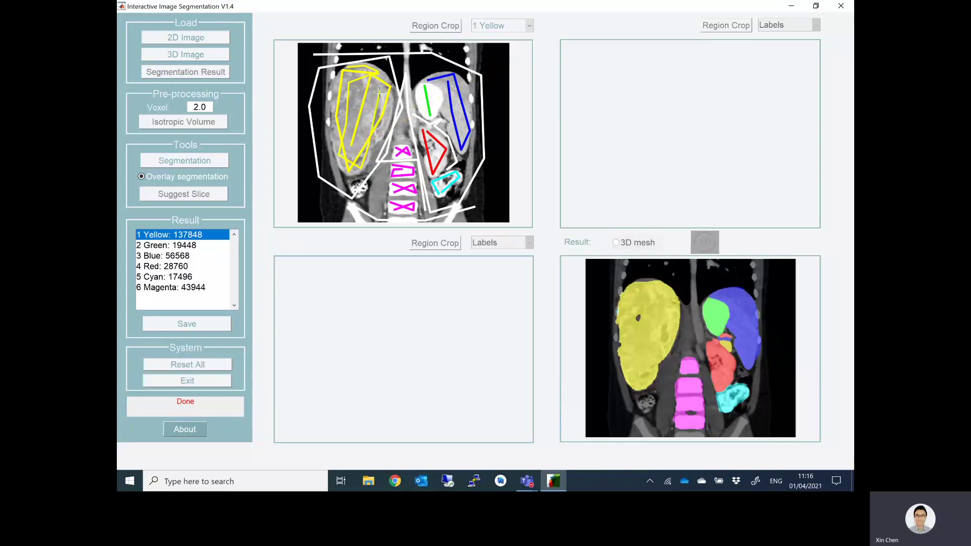
# Step: Draw Background strokes around the vertebrae
pyautogui.click(499, 24)
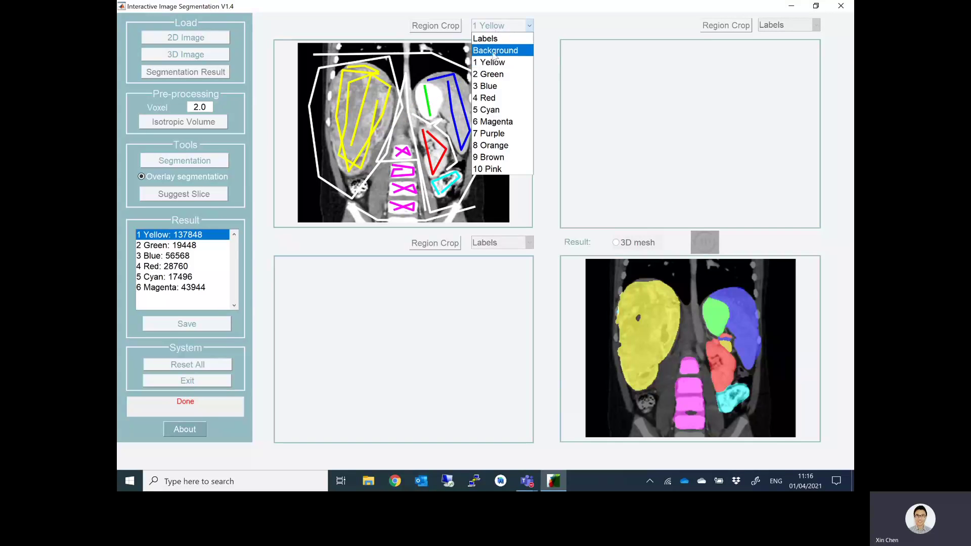
pyautogui.click(495, 51)
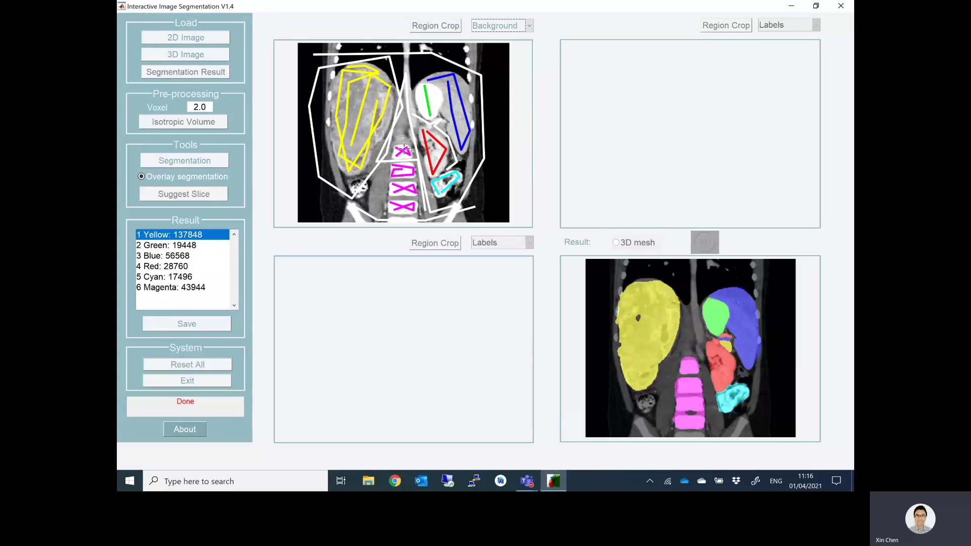
pyautogui.moveTo(391, 142)
pyautogui.mouseDown()
pyautogui.moveTo(414, 146)
pyautogui.moveTo(416, 173)
pyautogui.moveTo(385, 199)
pyautogui.moveTo(418, 196)
pyautogui.moveTo(425, 219)
pyautogui.moveTo(382, 215)
pyautogui.moveTo(400, 215)
pyautogui.mouseUp()
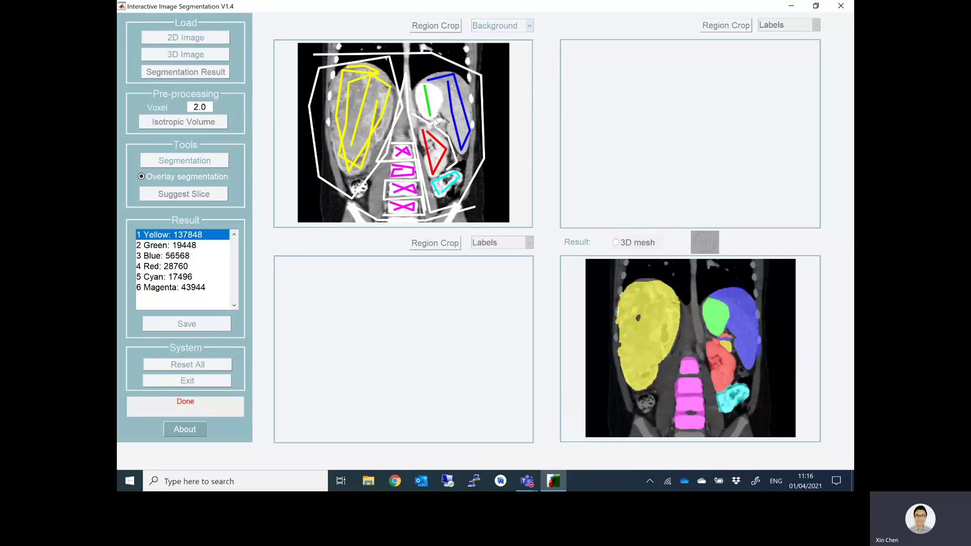
# Step: Rerun the segmentation, then add a 4 Red stroke inside the red outline
pyautogui.click(189, 162)
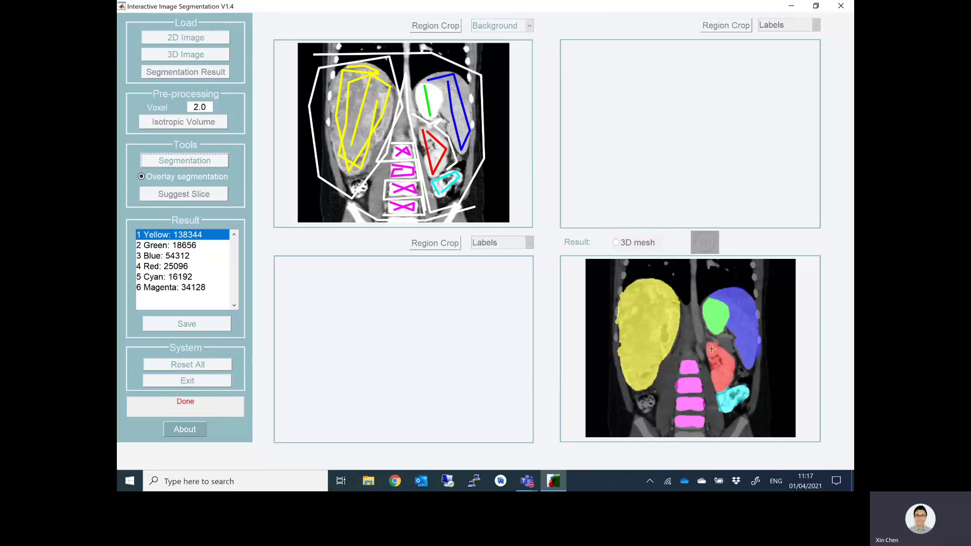
pyautogui.click(529, 25)
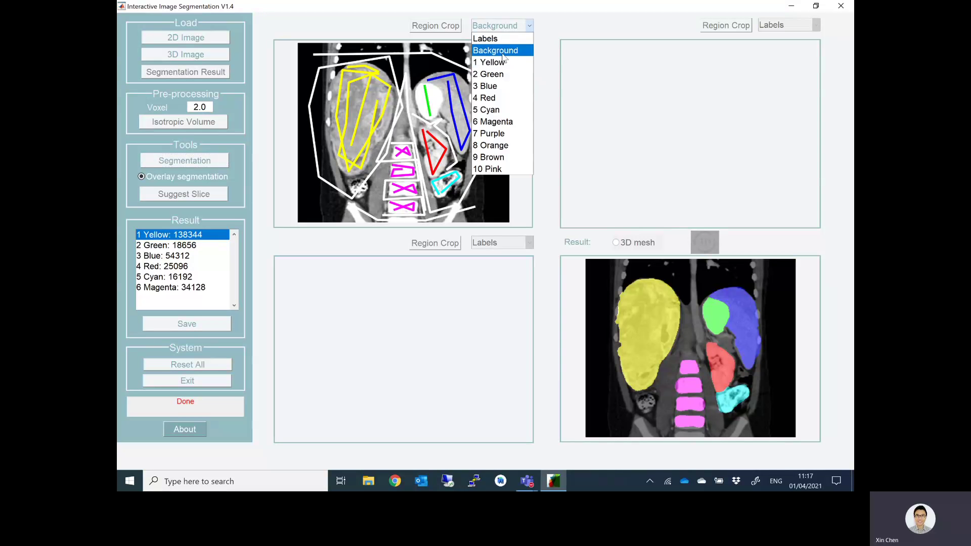
pyautogui.click(499, 98)
pyautogui.moveTo(443, 162)
pyautogui.mouseDown()
pyautogui.moveTo(436, 176)
pyautogui.moveTo(428, 167)
pyautogui.mouseUp()
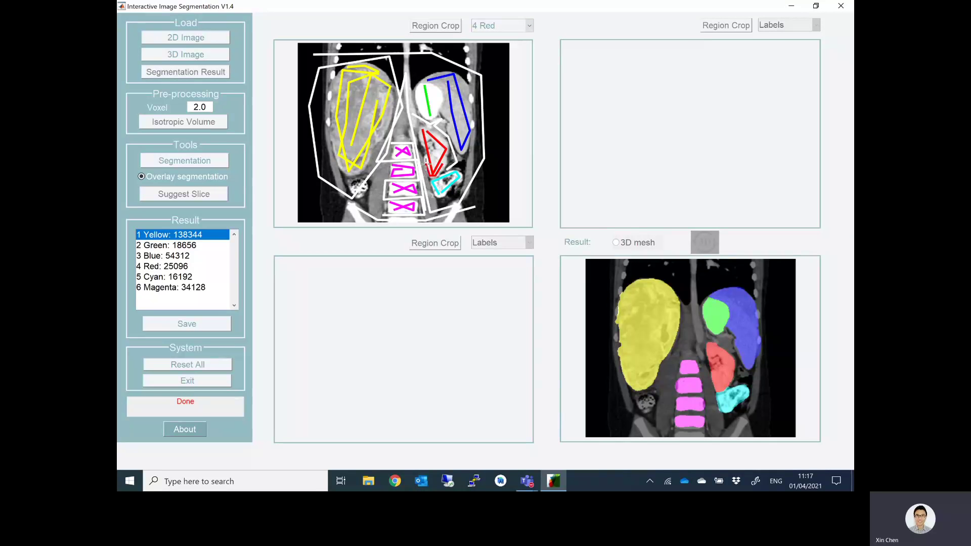
# Step: Draw a Background stroke down the left side of the image
pyautogui.click(496, 27)
pyautogui.click(496, 49)
pyautogui.moveTo(329, 66)
pyautogui.mouseDown()
pyautogui.moveTo(317, 86)
pyautogui.moveTo(336, 184)
pyautogui.mouseUp()
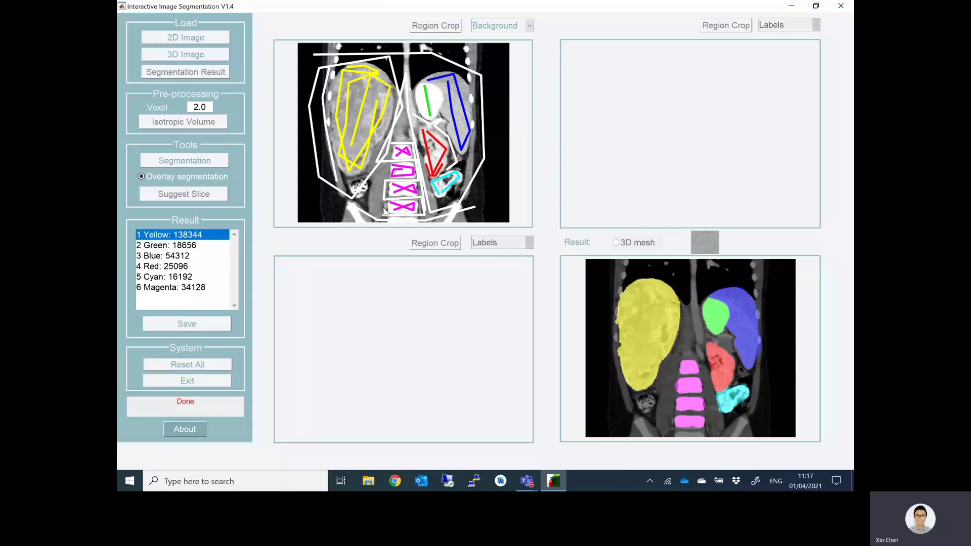
# Step: Add a short 3 Blue stroke inside the blue region, then reselect Background
pyautogui.click(505, 28)
pyautogui.click(491, 85)
pyautogui.moveTo(441, 108); pyautogui.dragTo(465, 154)
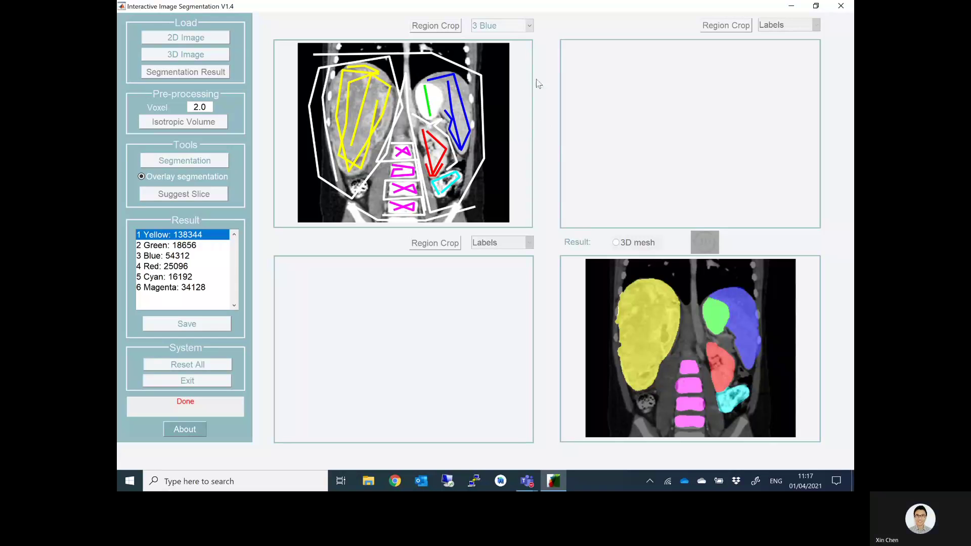
pyautogui.click(509, 28)
pyautogui.click(500, 50)
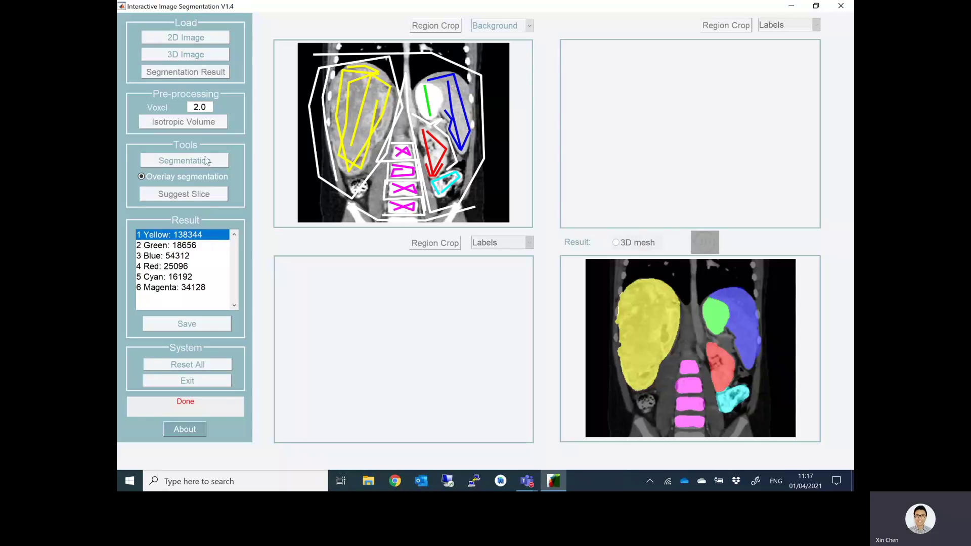
# Step: Rerun the segmentation with Background still selected and zoom in to check Blue: 54000
pyautogui.click(208, 161)
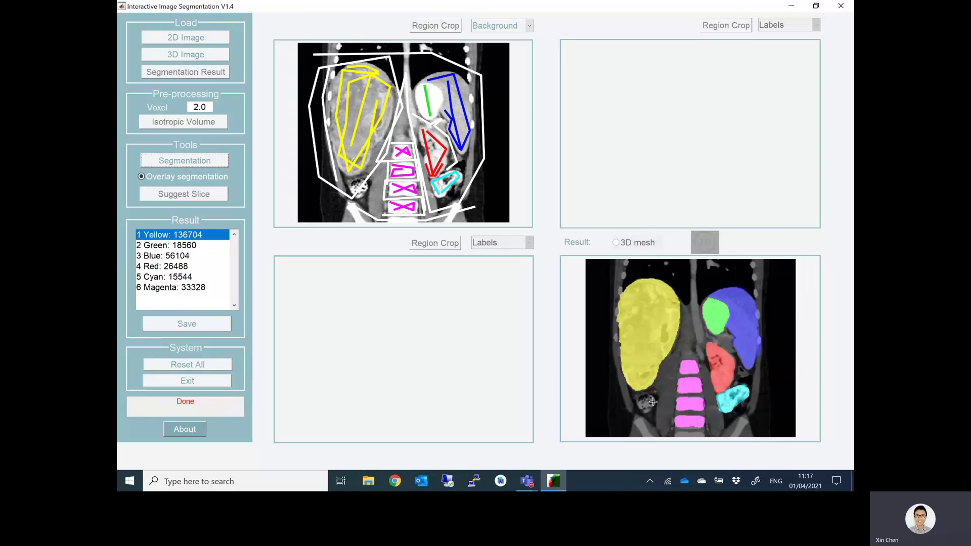
pyautogui.scroll(5, 715, 348)
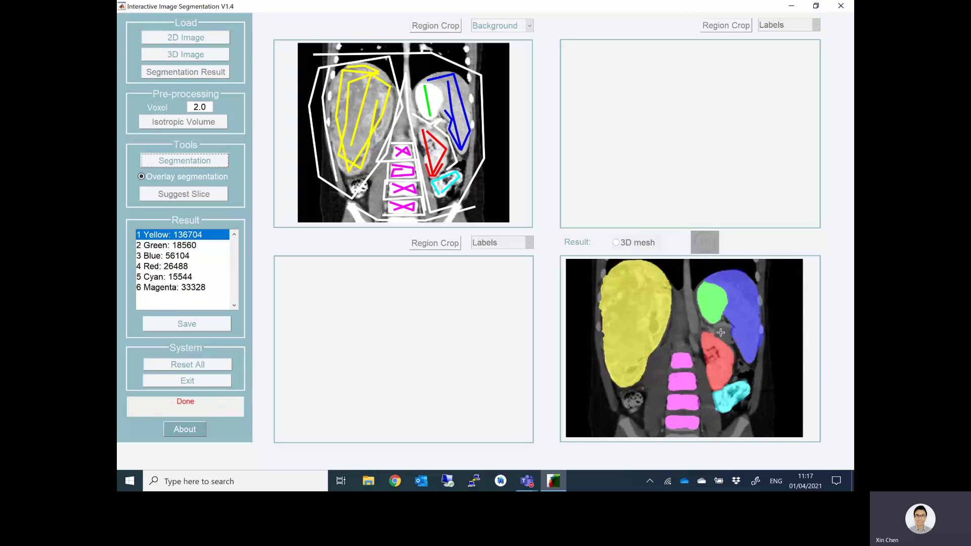
pyautogui.scroll(-5, 728, 344)
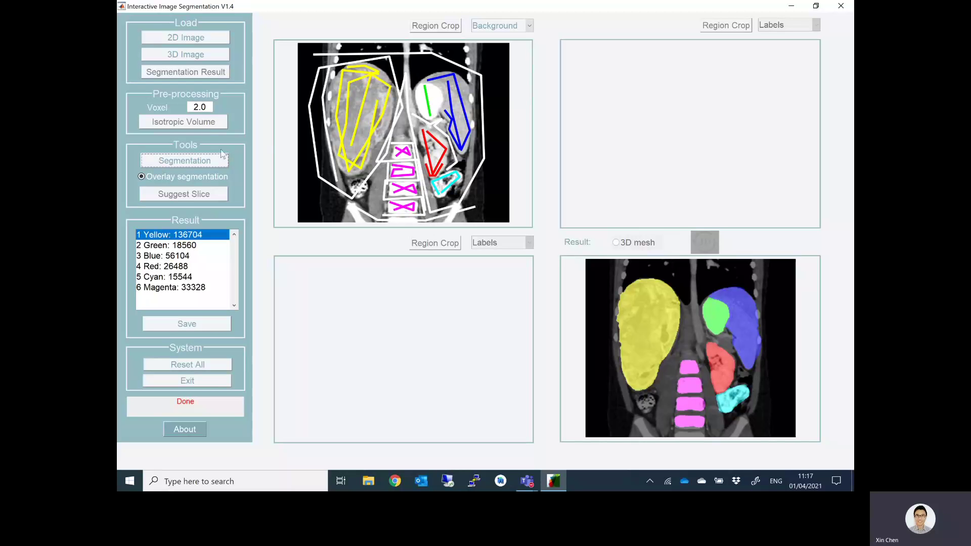
pyautogui.click(521, 28)
pyautogui.click(507, 52)
pyautogui.click(208, 167)
pyautogui.scroll(4, 736, 345)
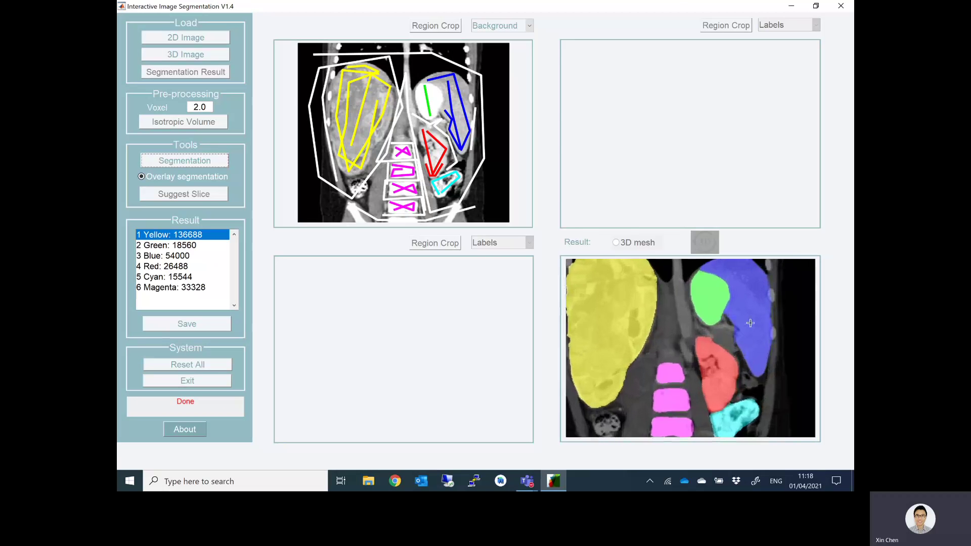
pyautogui.scroll(-4, 745, 343)
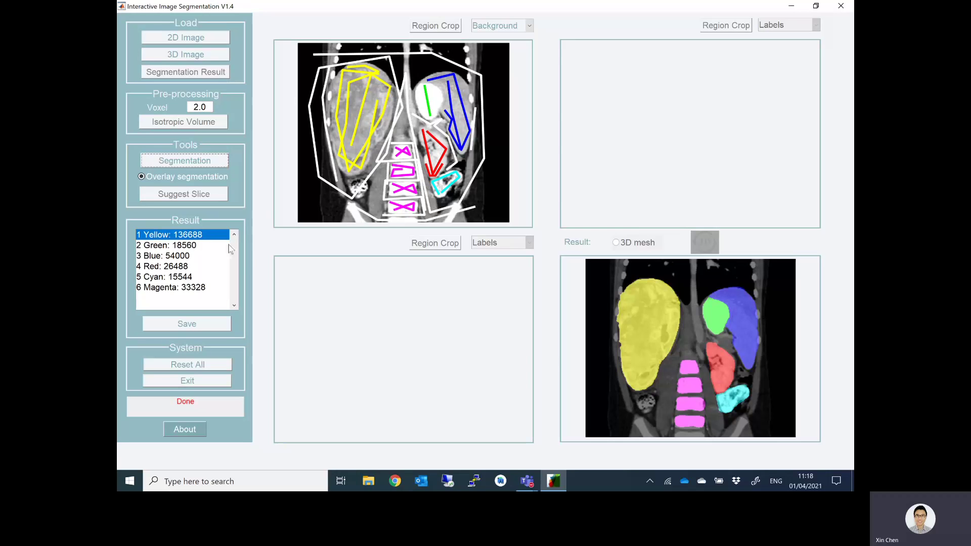
# Step: Save the result as segmenationTest.png on Work (D:) and select it in File Explorer
pyautogui.click(204, 327)
pyautogui.scroll(6, 194, 218)
pyautogui.click(167, 162)
pyautogui.click(213, 269)
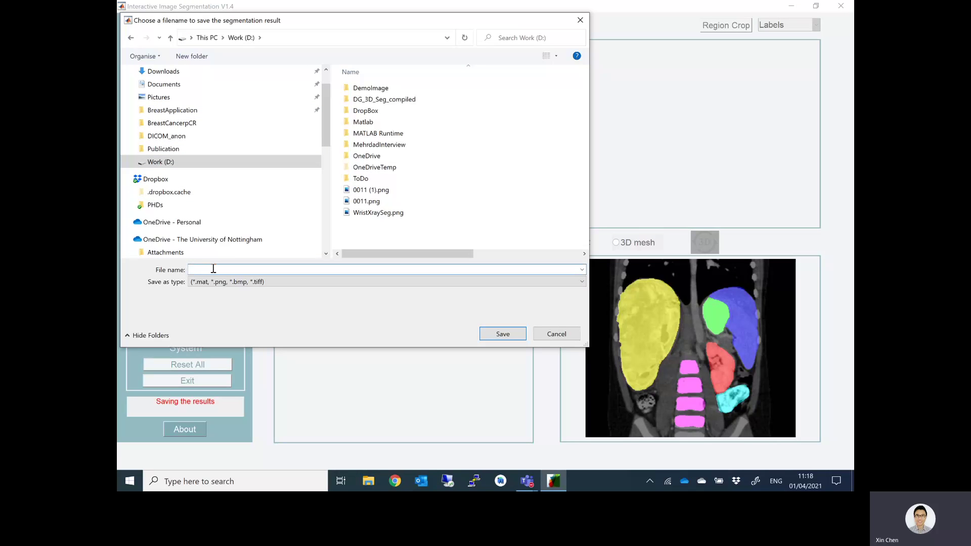
pyautogui.write('segmentationTest.png')
pyautogui.click(516, 329)
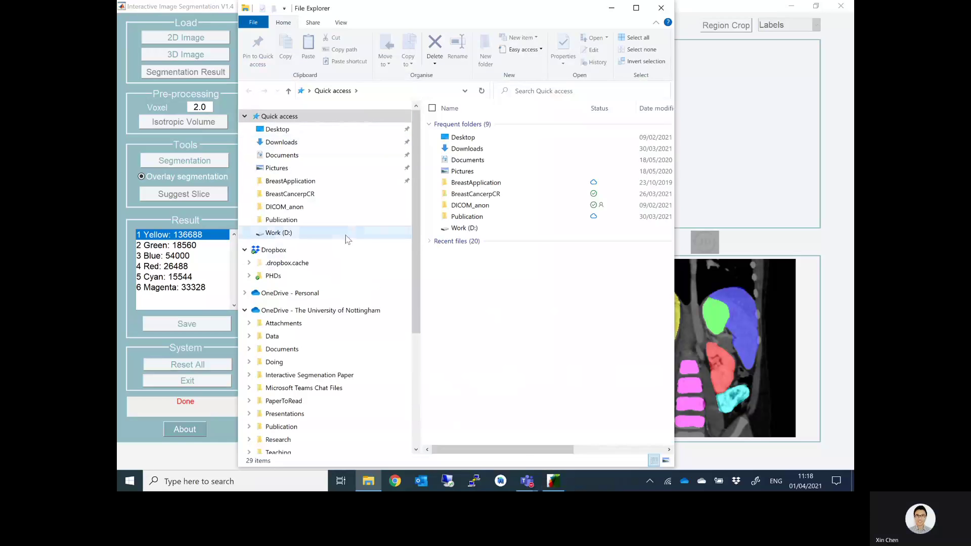
pyautogui.click(276, 232)
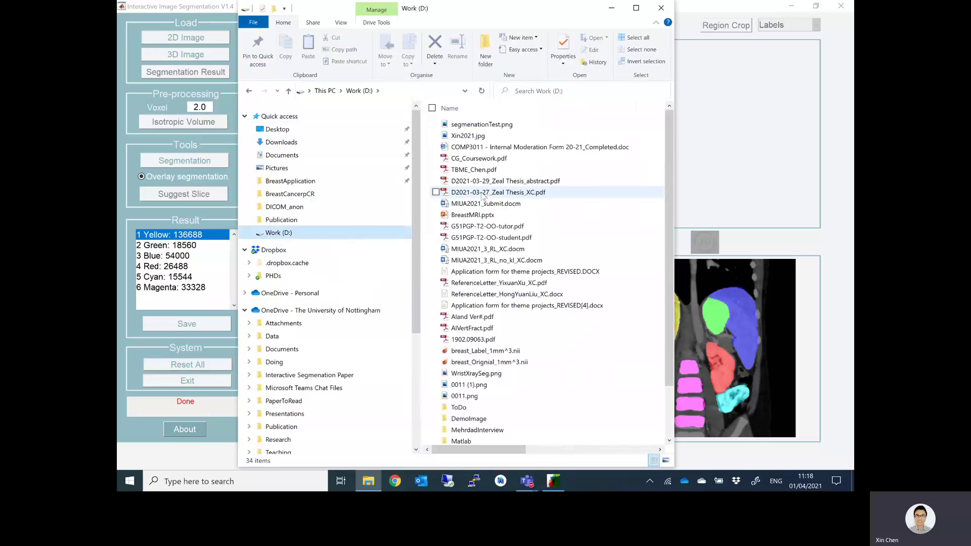
pyautogui.click(495, 126)
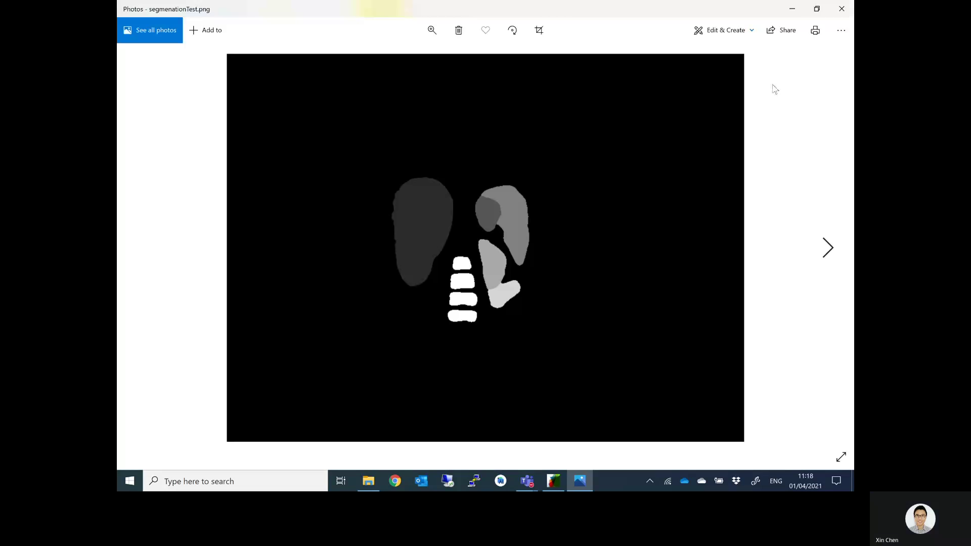
# Step: View the grey-level mask in a resized Photos window, minimise File Explorer, then close Photos
pyautogui.click(816, 8)
pyautogui.moveTo(554, 47); pyautogui.dragTo(583, 52)
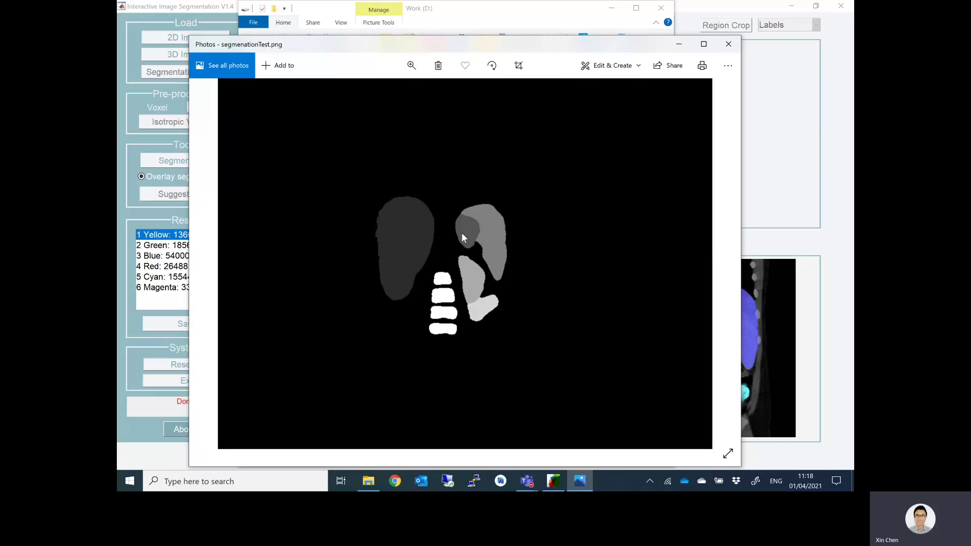
pyautogui.moveTo(394, 48); pyautogui.dragTo(444, 127)
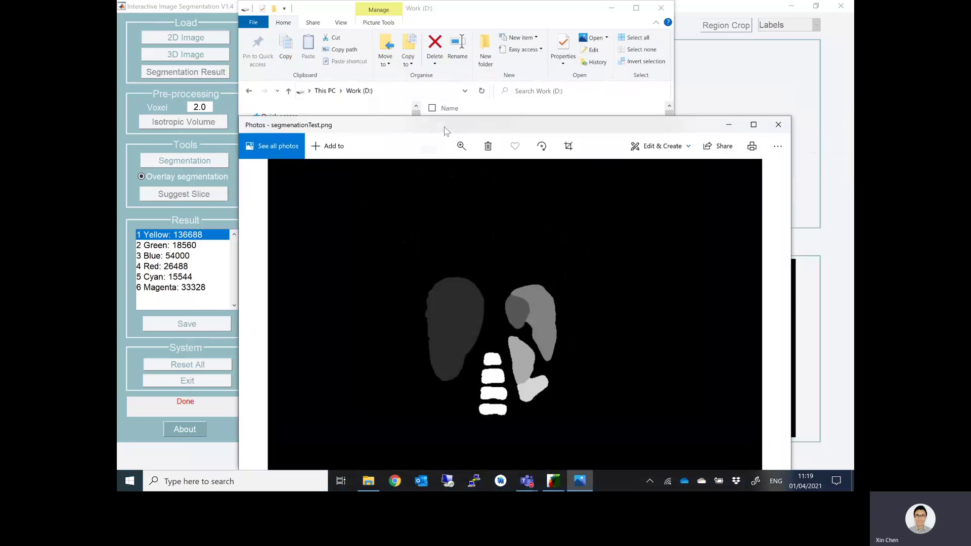
pyautogui.click(611, 18)
pyautogui.click(611, 15)
pyautogui.moveTo(583, 130); pyautogui.dragTo(490, 70)
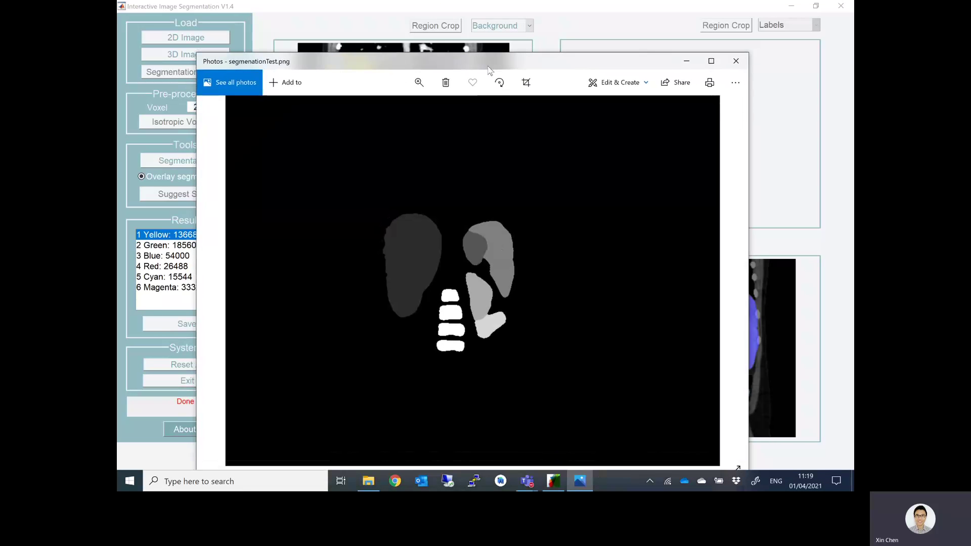
pyautogui.click(736, 60)
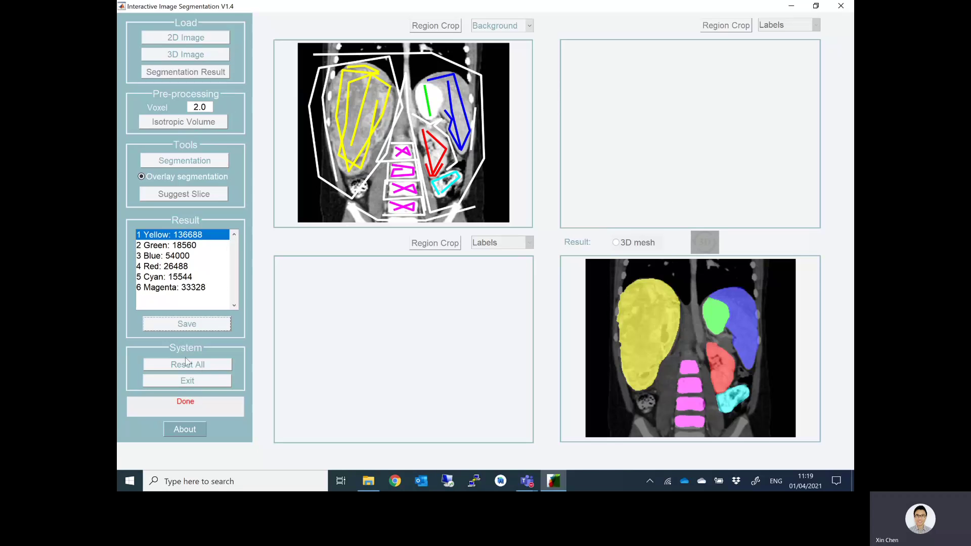
# Step: Reset All to empty the four image panels and the result list
pyautogui.click(192, 365)
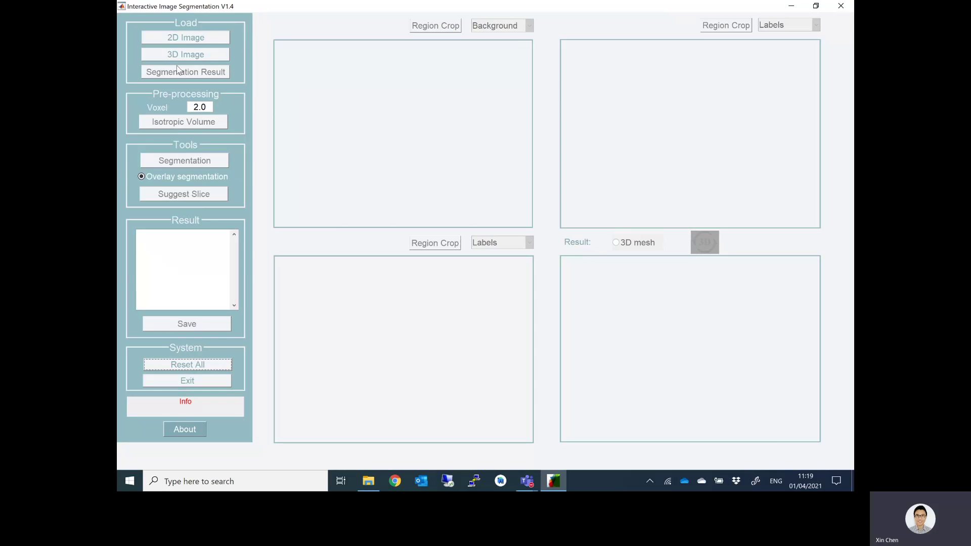
# Step: Load the CHAOS_Abdominal MR/1/T2SPIR/DICOM_anon series from IMG-0002-00001.dcm as a 3D volume
pyautogui.click(200, 57)
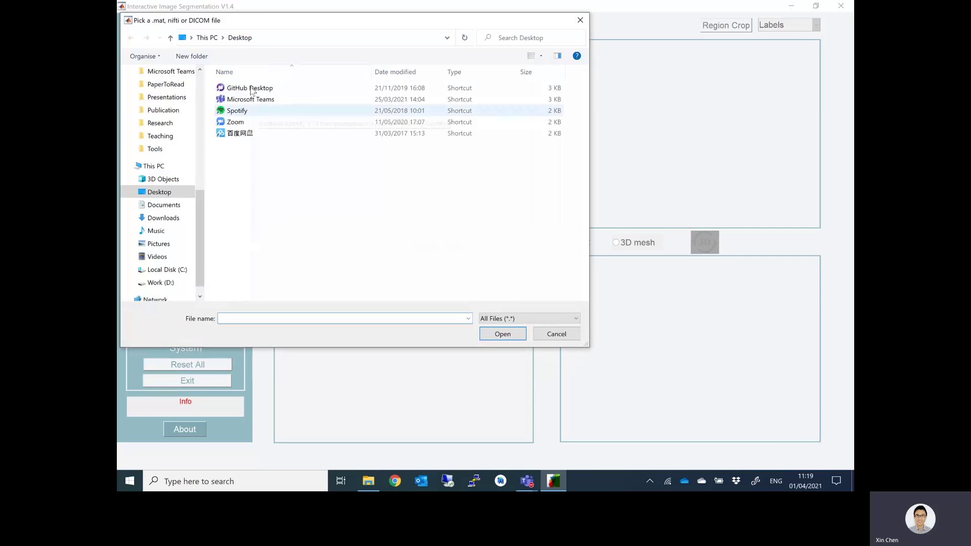
pyautogui.moveTo(317, 27); pyautogui.dragTo(453, 50)
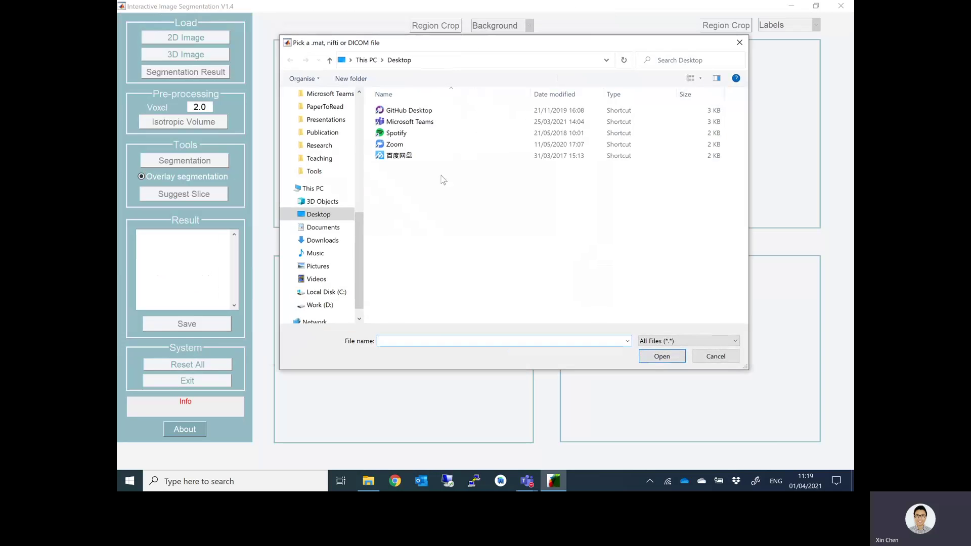
pyautogui.moveTo(365, 182); pyautogui.dragTo(388, 182)
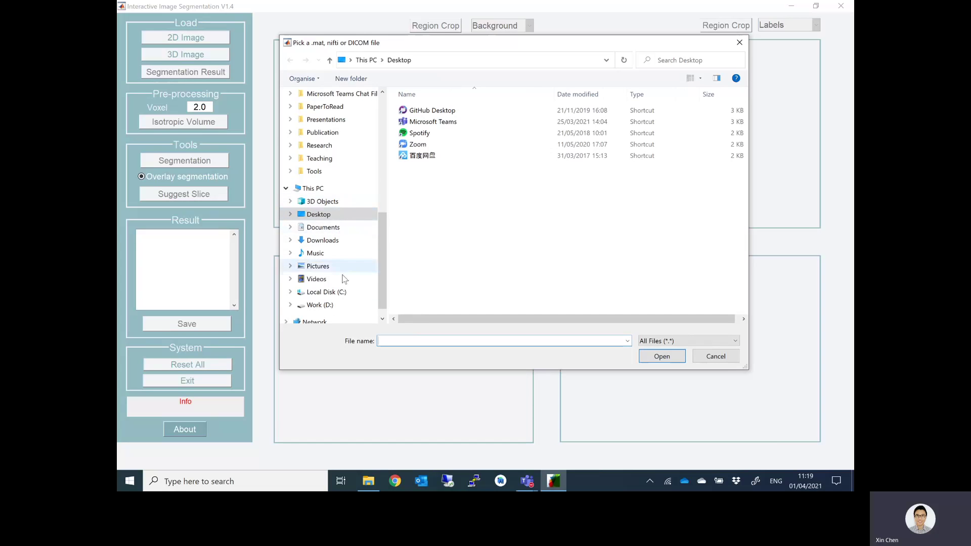
pyautogui.scroll(3, 334, 202)
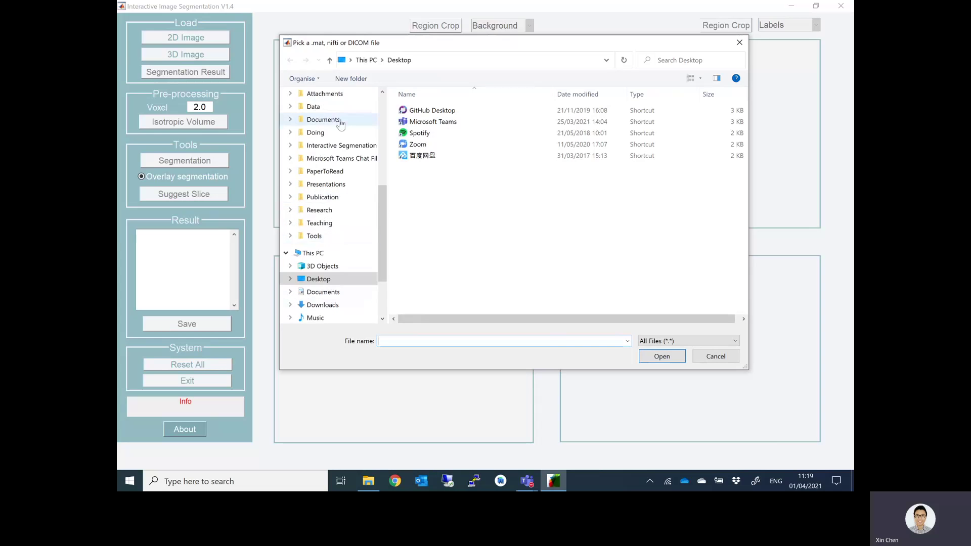
pyautogui.click(313, 106)
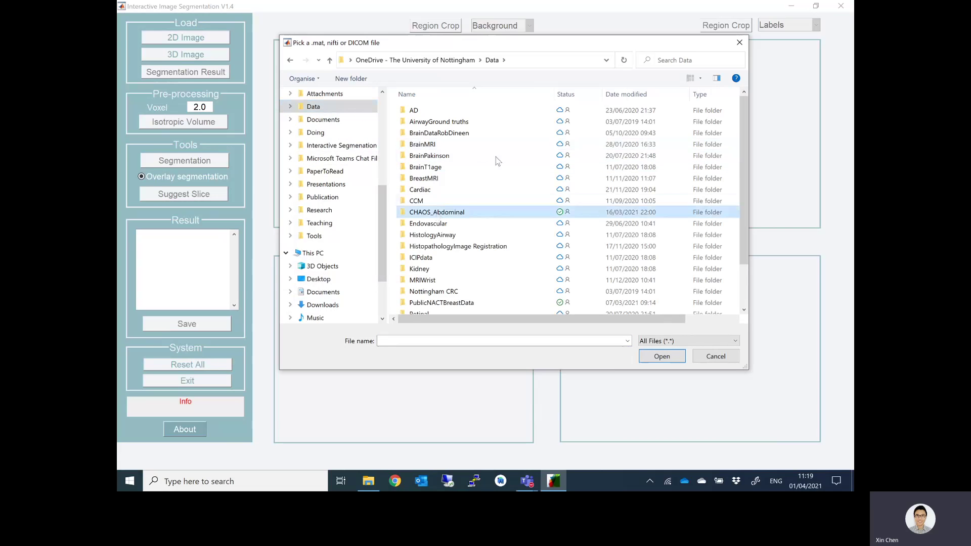
pyautogui.doubleClick(478, 212)
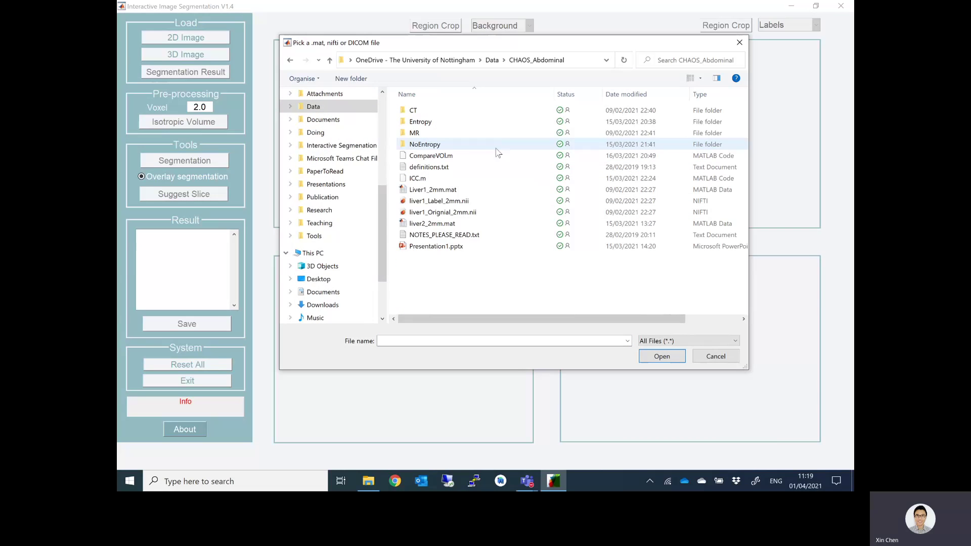
pyautogui.doubleClick(429, 135)
pyautogui.doubleClick(444, 113)
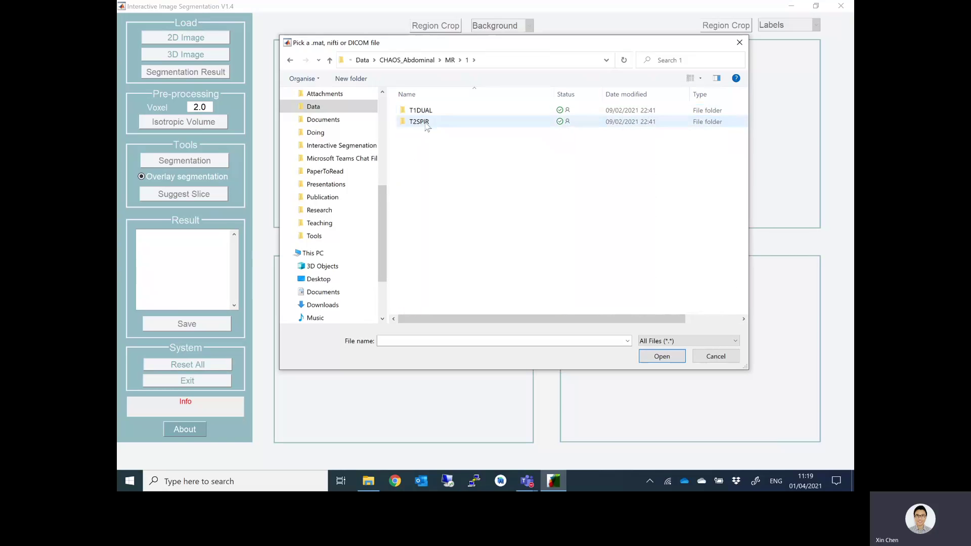
pyautogui.doubleClick(419, 121)
pyautogui.doubleClick(439, 113)
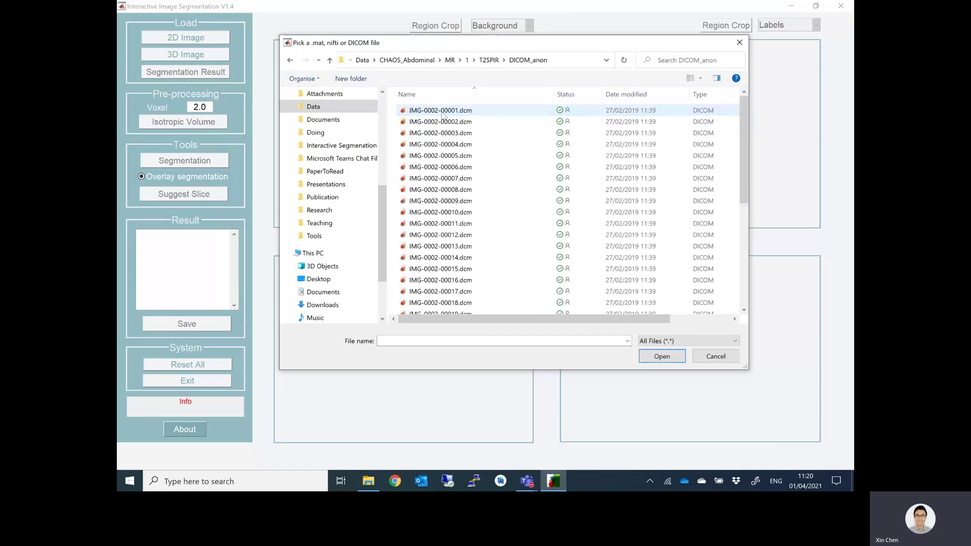
pyautogui.scroll(-5, 473, 126)
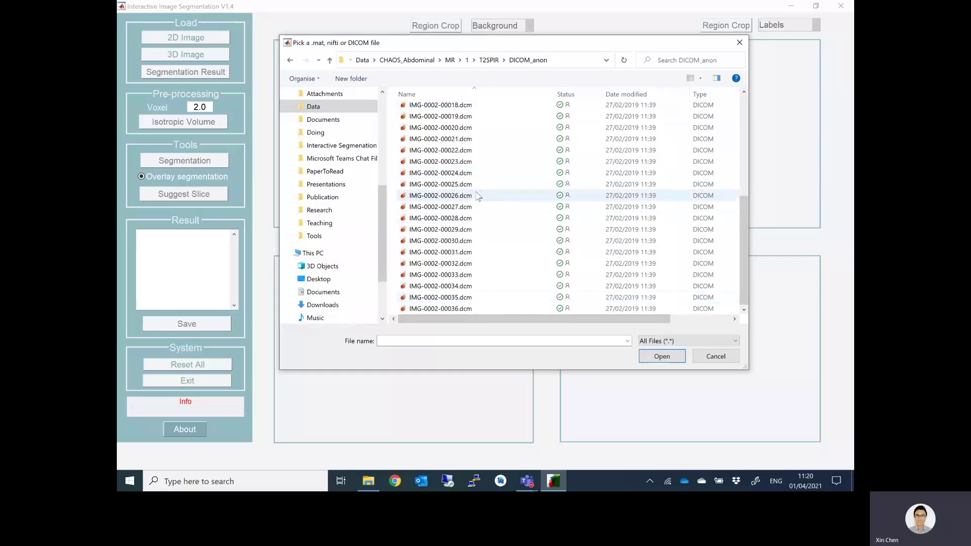
pyautogui.scroll(6, 480, 187)
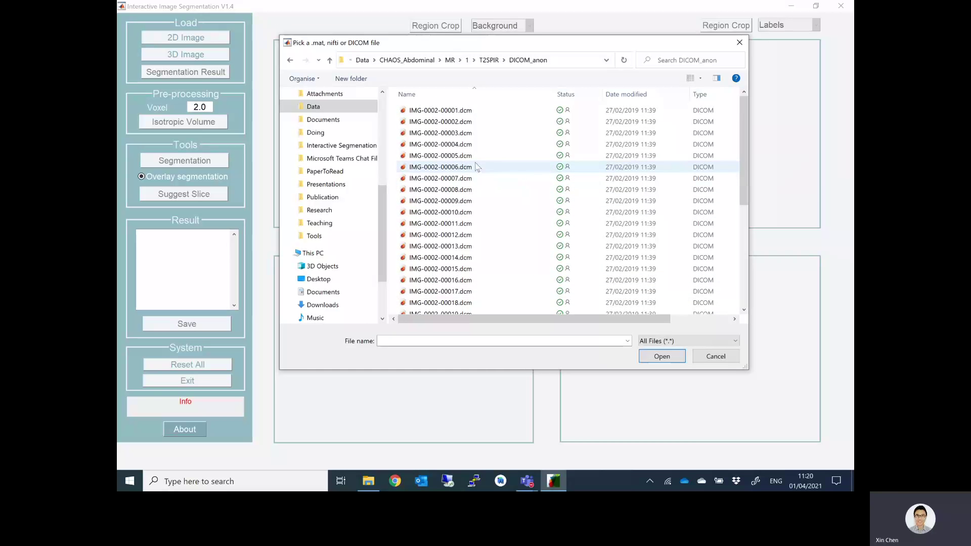
pyautogui.doubleClick(451, 112)
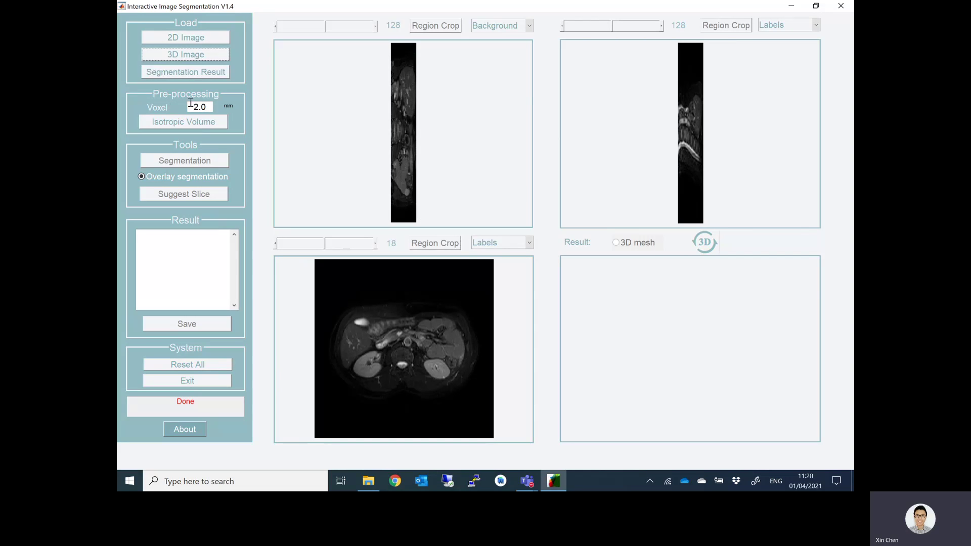
# Step: Resample the abdominal MR volume to 2.0 mm isotropic voxels
pyautogui.click(180, 123)
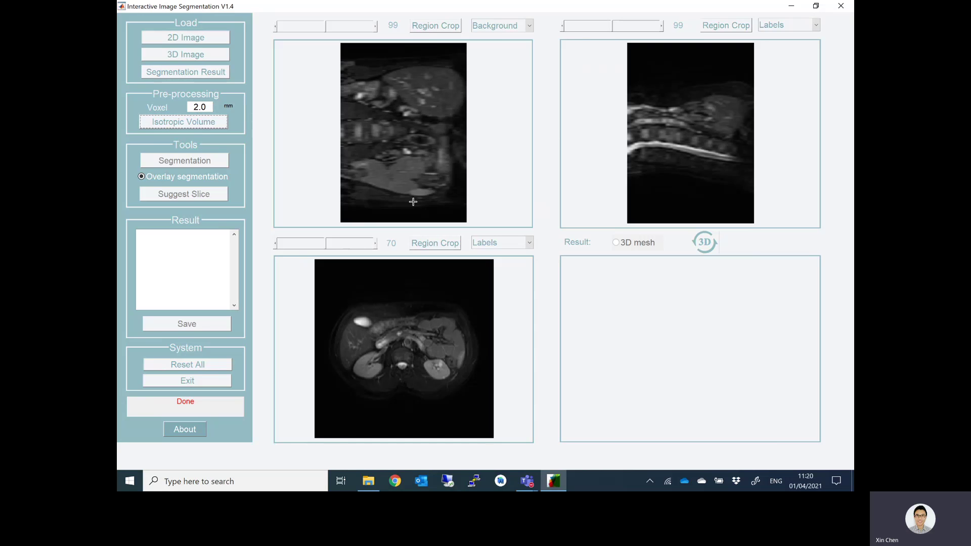
# Step: Step the coronal and sagittal views forward through several slices
pyautogui.click(363, 27)
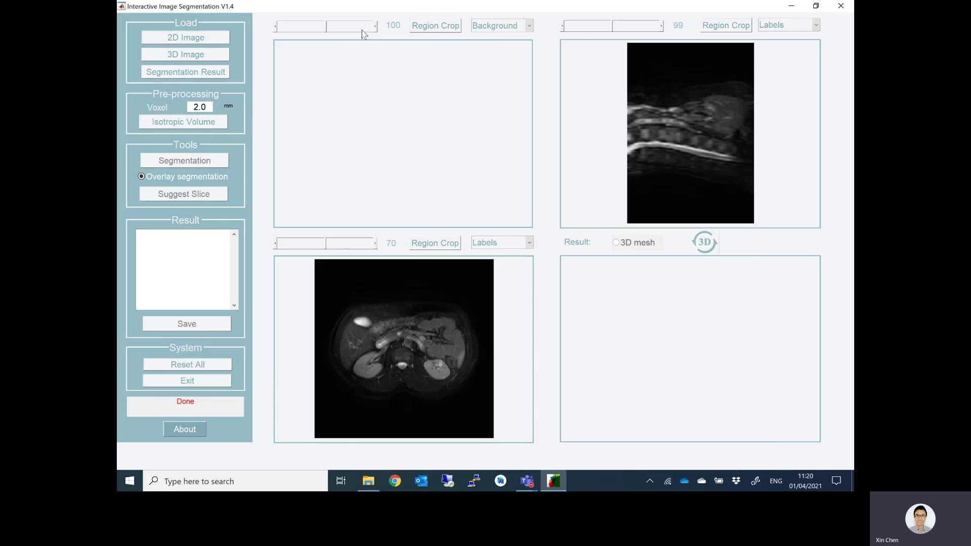
pyautogui.click(362, 27)
pyautogui.click(363, 26)
pyautogui.click(363, 26)
pyautogui.click(640, 27)
pyautogui.click(640, 27)
pyautogui.click(640, 28)
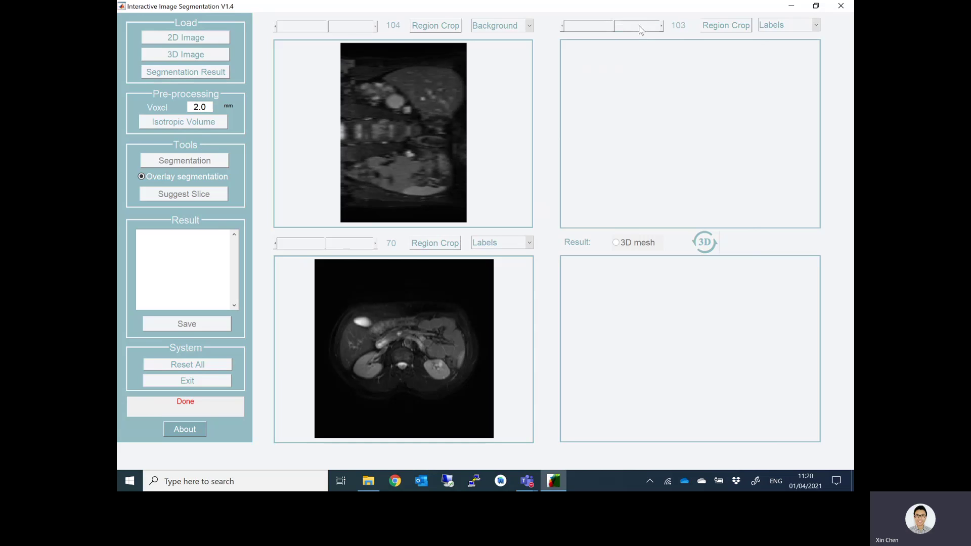
pyautogui.click(623, 29)
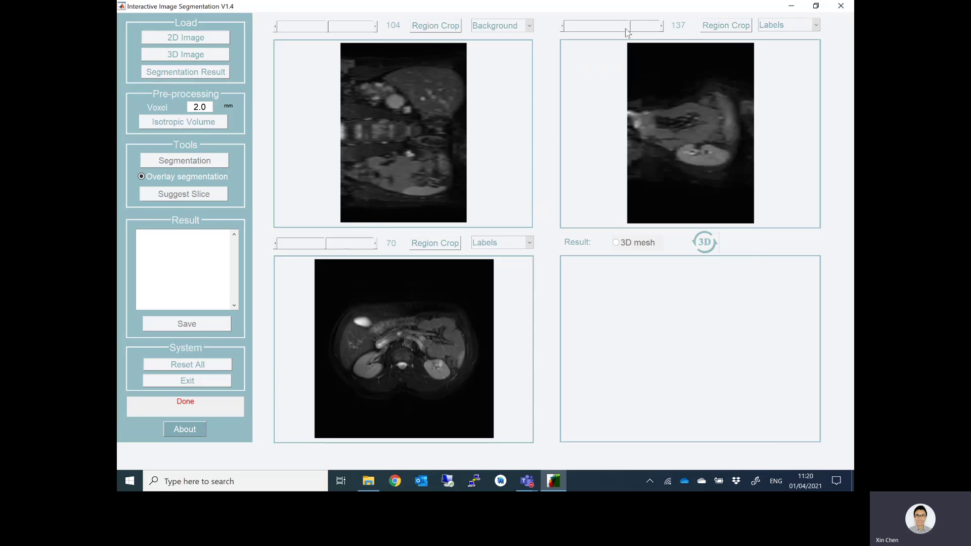
pyautogui.click(617, 29)
pyautogui.click(617, 29)
# Step: Bring the axial view to slice 74 and the coronal view to slice 96
pyautogui.click(360, 244)
pyautogui.click(330, 246)
pyautogui.click(330, 245)
pyautogui.click(348, 245)
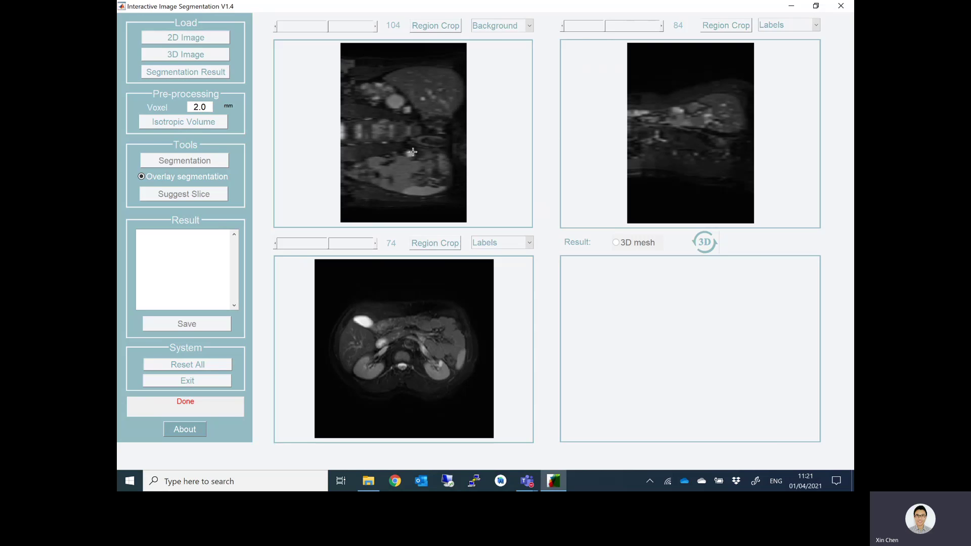
pyautogui.click(336, 245)
pyautogui.click(344, 247)
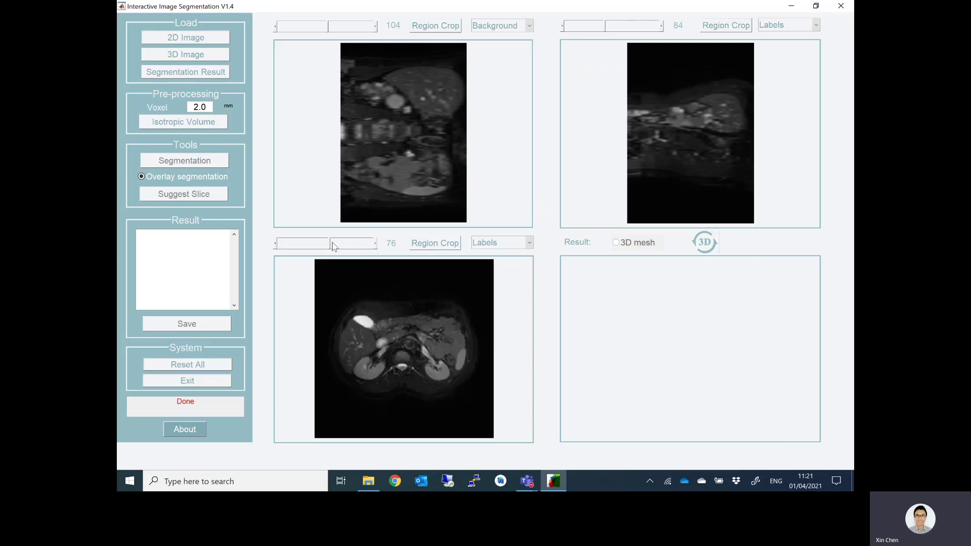
pyautogui.click(321, 245)
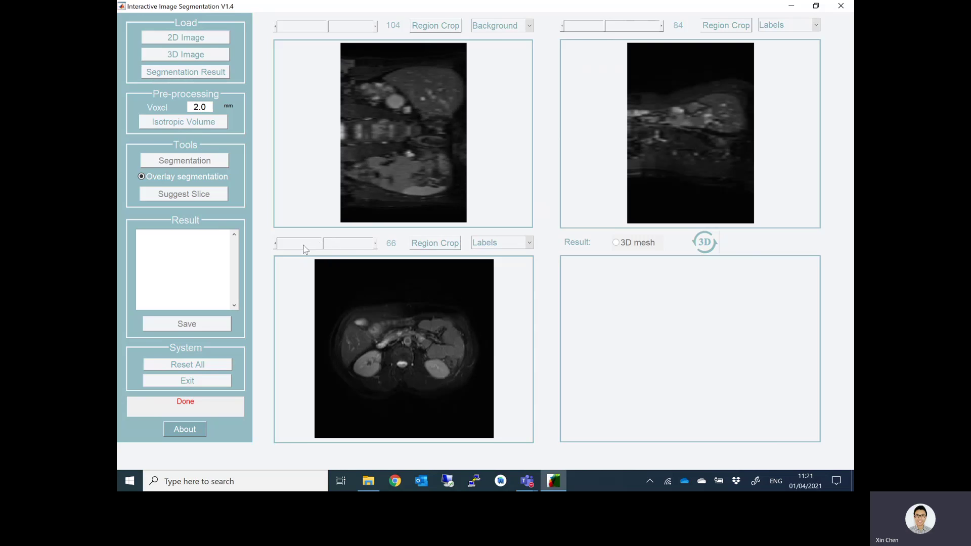
pyautogui.click(340, 247)
pyautogui.click(341, 247)
pyautogui.click(342, 247)
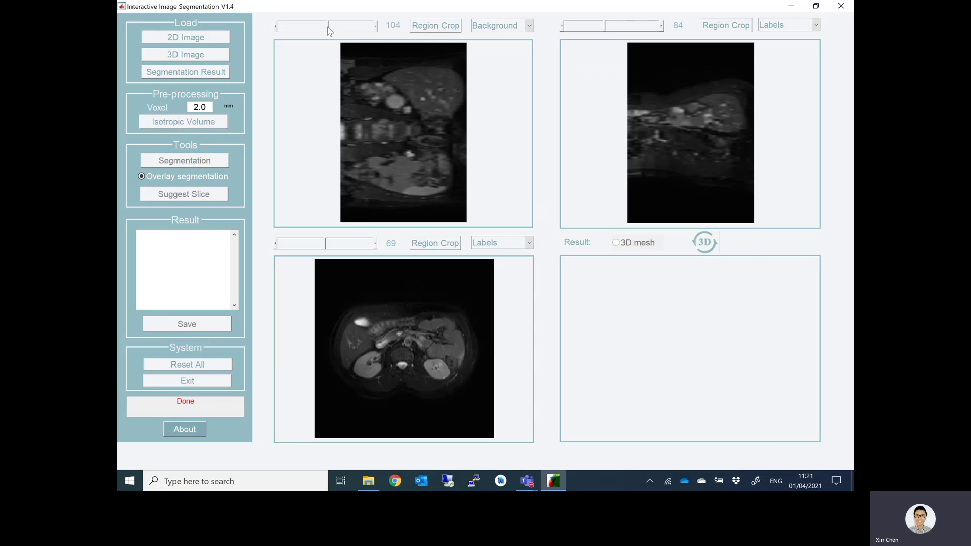
pyautogui.moveTo(336, 29)
pyautogui.mouseDown()
pyautogui.moveTo(378, 25)
pyautogui.moveTo(325, 29)
pyautogui.mouseUp()
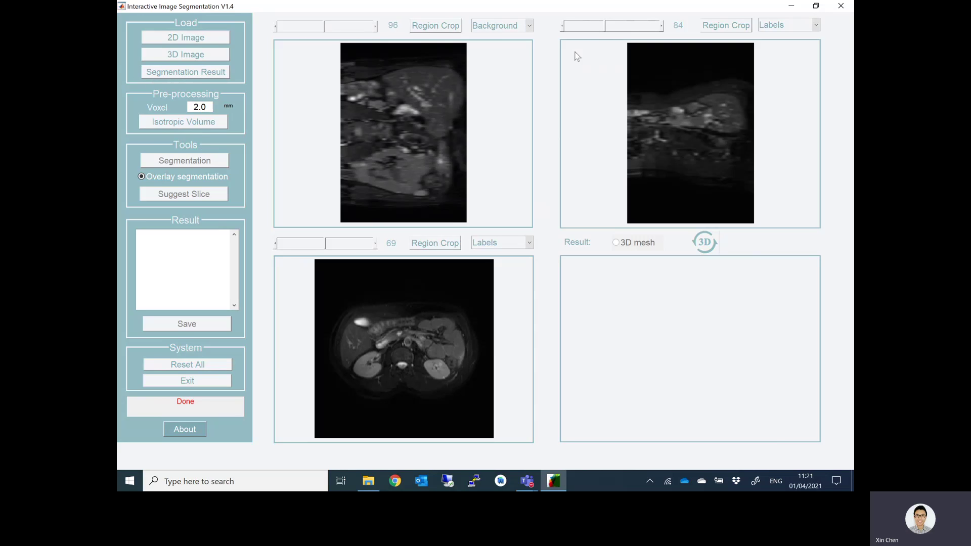
pyautogui.click(352, 245)
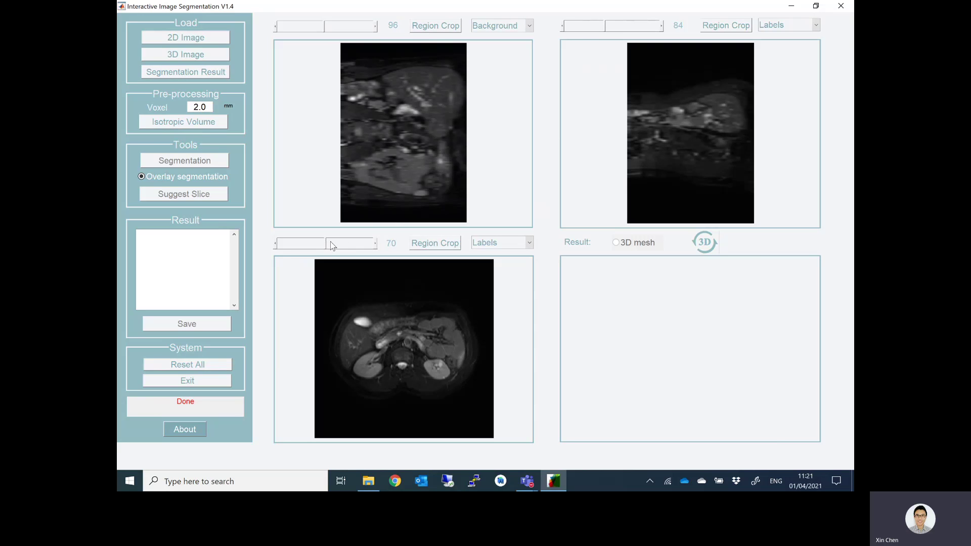
pyautogui.moveTo(360, 246); pyautogui.dragTo(333, 248)
pyautogui.click(373, 244)
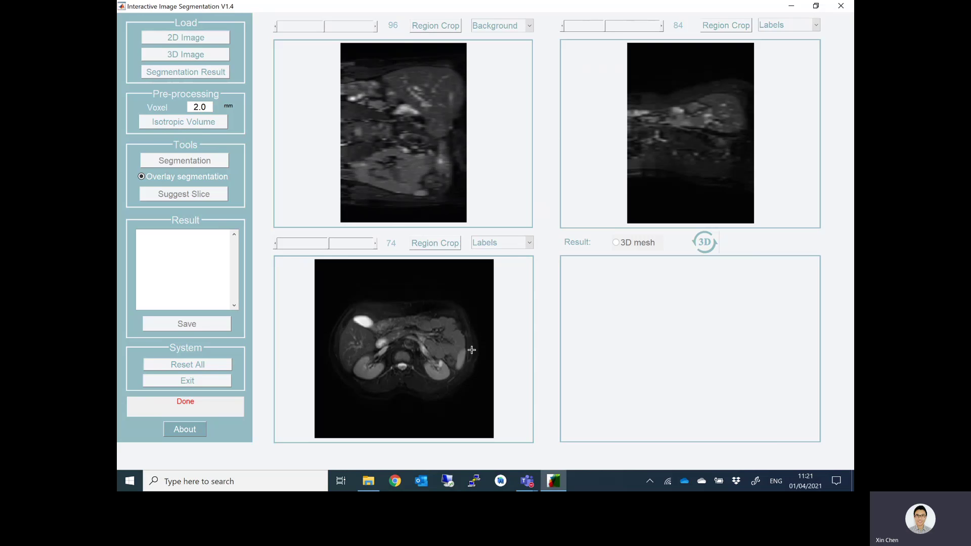
# Step: Region-crop the volume around the liver, kidneys and spleen on the axial and coronal views
pyautogui.click(442, 246)
pyautogui.moveTo(338, 303); pyautogui.dragTo(471, 389)
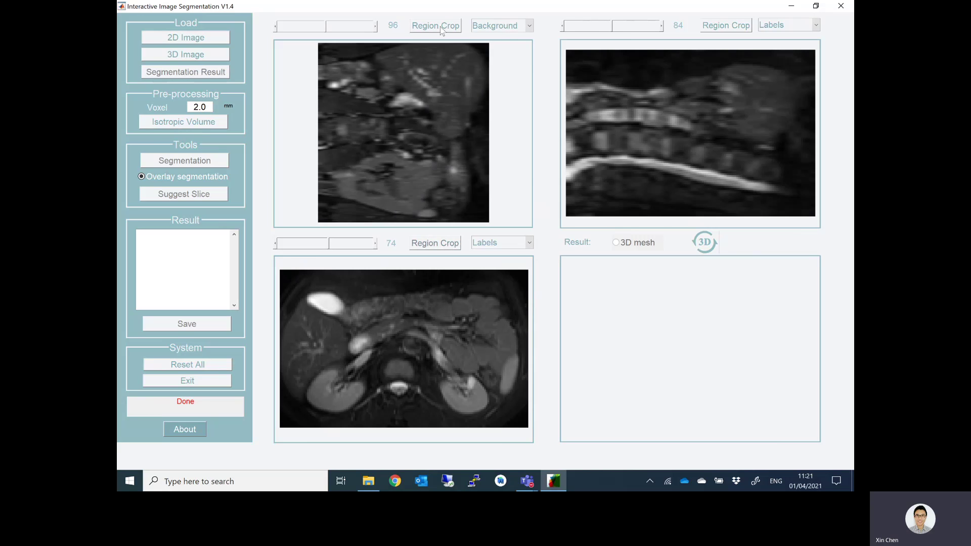
pyautogui.click(451, 29)
pyautogui.moveTo(365, 44); pyautogui.dragTo(492, 245)
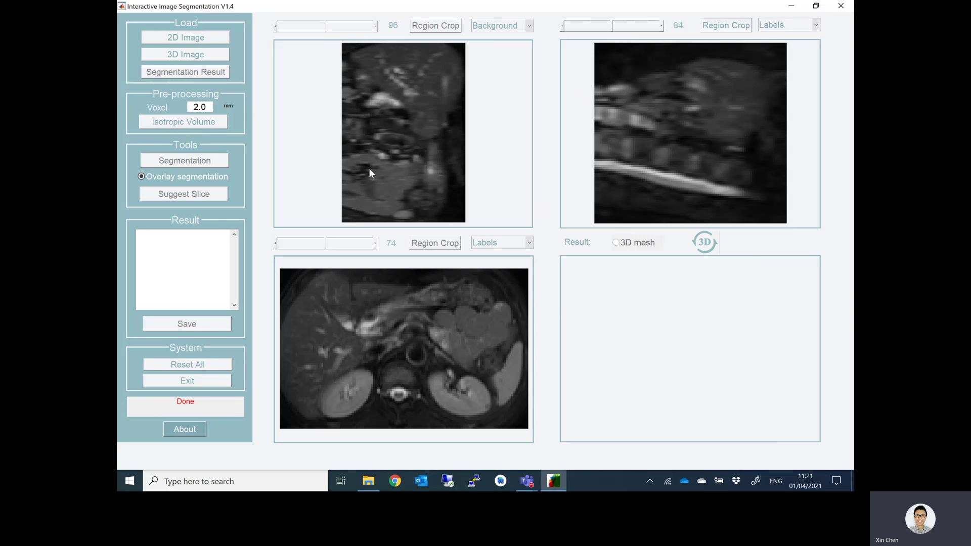
# Step: Step the coronal view to slice 54
pyautogui.click(356, 29)
pyautogui.click(356, 29)
pyautogui.click(356, 30)
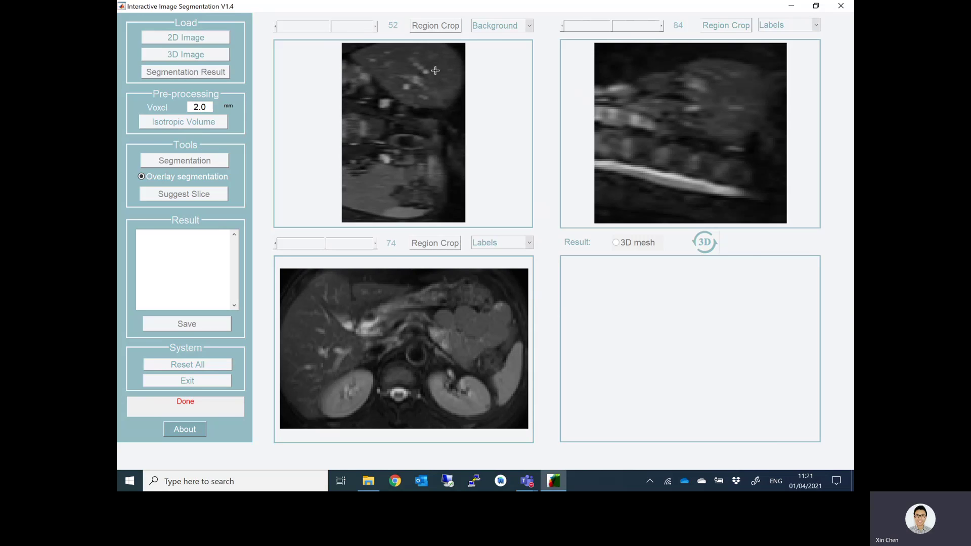
pyautogui.click(363, 29)
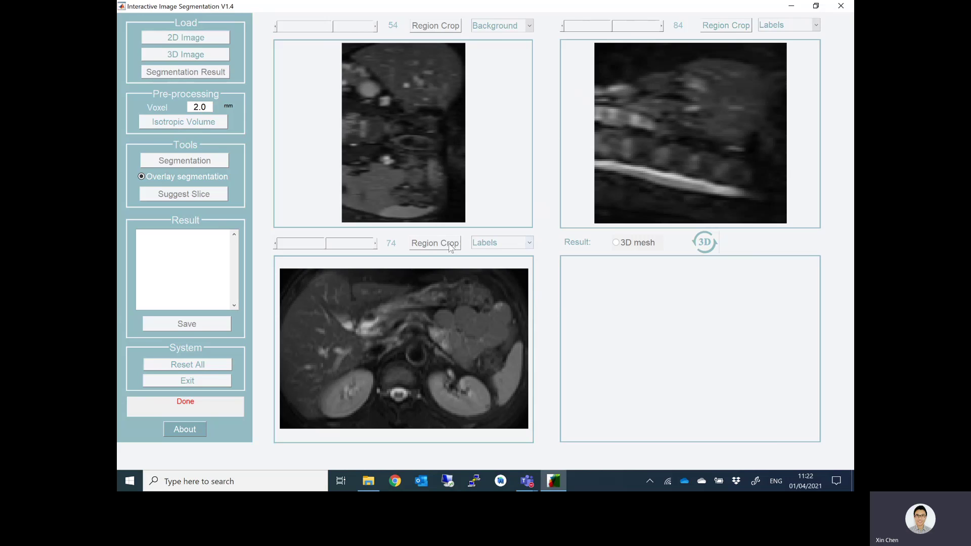
# Step: Scribble white Background and a 1 Yellow stroke on the liver in the axial slice
pyautogui.click(501, 248)
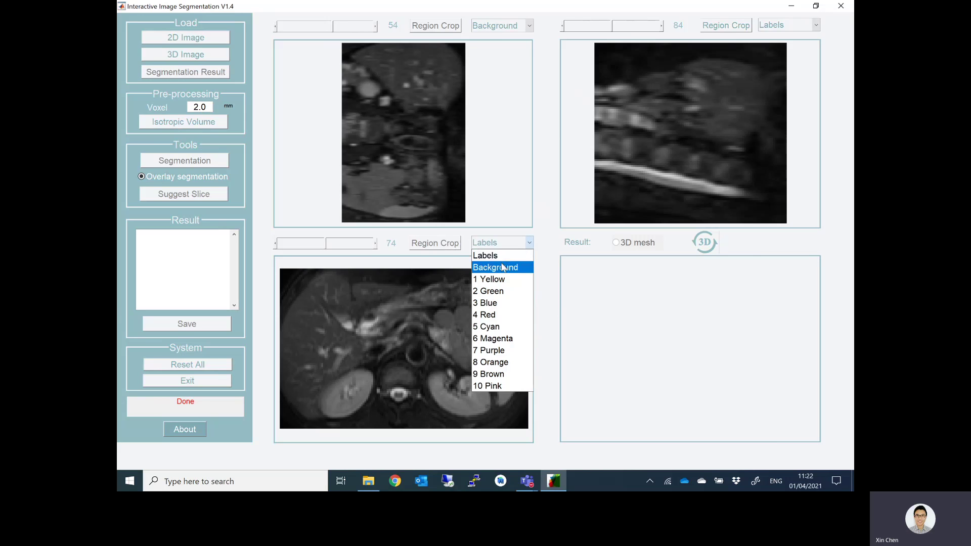
pyautogui.click(501, 268)
pyautogui.moveTo(429, 285)
pyautogui.mouseDown()
pyautogui.moveTo(360, 329)
pyautogui.moveTo(373, 342)
pyautogui.moveTo(375, 368)
pyautogui.moveTo(410, 343)
pyautogui.moveTo(393, 315)
pyautogui.moveTo(393, 378)
pyautogui.moveTo(377, 417)
pyautogui.moveTo(399, 392)
pyautogui.moveTo(435, 296)
pyautogui.moveTo(417, 409)
pyautogui.moveTo(394, 418)
pyautogui.moveTo(408, 400)
pyautogui.moveTo(409, 415)
pyautogui.moveTo(437, 418)
pyautogui.moveTo(417, 379)
pyautogui.moveTo(437, 347)
pyautogui.moveTo(460, 347)
pyautogui.moveTo(457, 366)
pyautogui.moveTo(493, 368)
pyautogui.moveTo(519, 291)
pyautogui.moveTo(430, 334)
pyautogui.moveTo(534, 327)
pyautogui.moveTo(455, 355)
pyautogui.moveTo(514, 256)
pyautogui.moveTo(433, 289)
pyautogui.moveTo(374, 286)
pyautogui.moveTo(468, 290)
pyautogui.moveTo(396, 333)
pyautogui.moveTo(466, 303)
pyautogui.mouseUp()
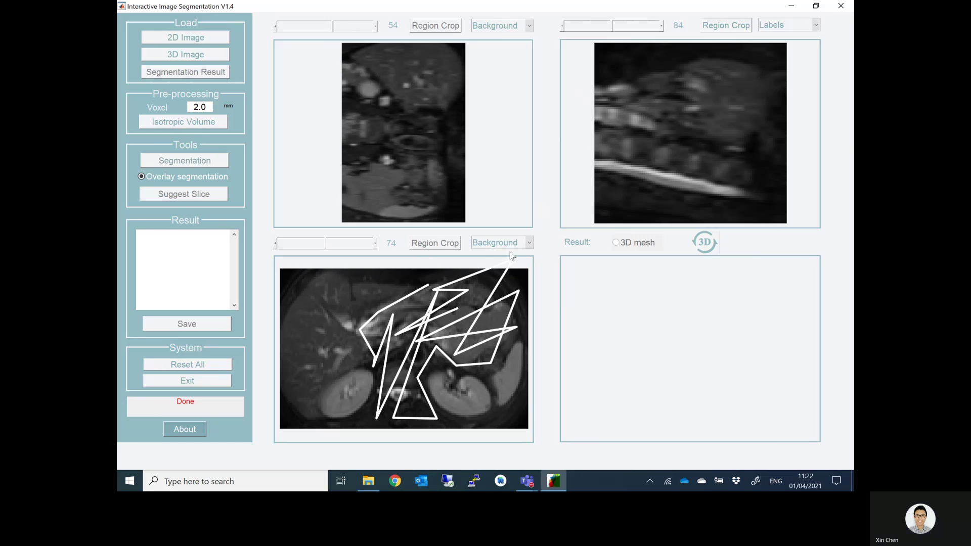
pyautogui.click(511, 245)
pyautogui.click(493, 279)
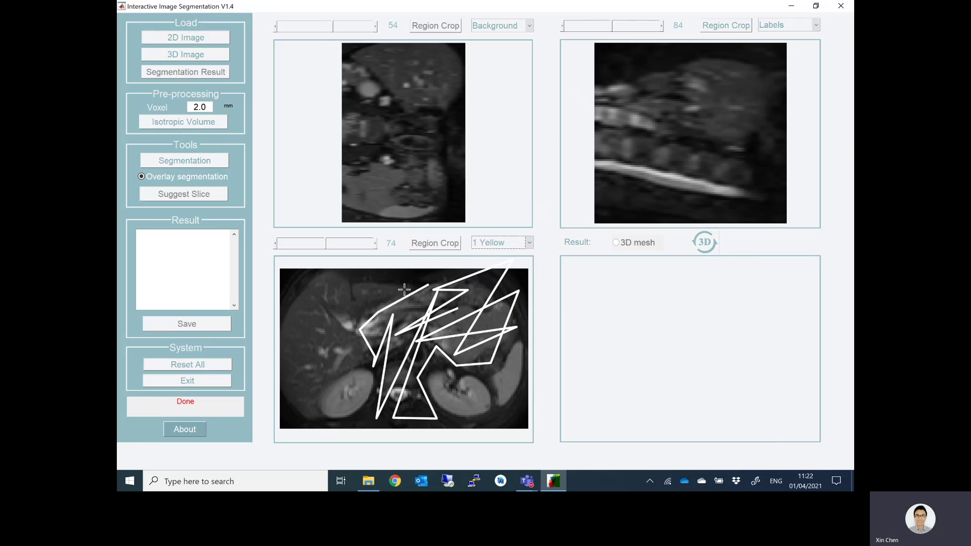
pyautogui.moveTo(403, 290)
pyautogui.mouseDown()
pyautogui.moveTo(343, 293)
pyautogui.moveTo(335, 280)
pyautogui.moveTo(318, 300)
pyautogui.moveTo(289, 307)
pyautogui.moveTo(333, 372)
pyautogui.moveTo(352, 375)
pyautogui.moveTo(293, 387)
pyautogui.moveTo(304, 410)
pyautogui.moveTo(356, 354)
pyautogui.moveTo(348, 325)
pyautogui.moveTo(378, 292)
pyautogui.moveTo(341, 296)
pyautogui.moveTo(296, 373)
pyautogui.moveTo(302, 387)
pyautogui.moveTo(436, 277)
pyautogui.moveTo(537, 241)
pyautogui.mouseUp()
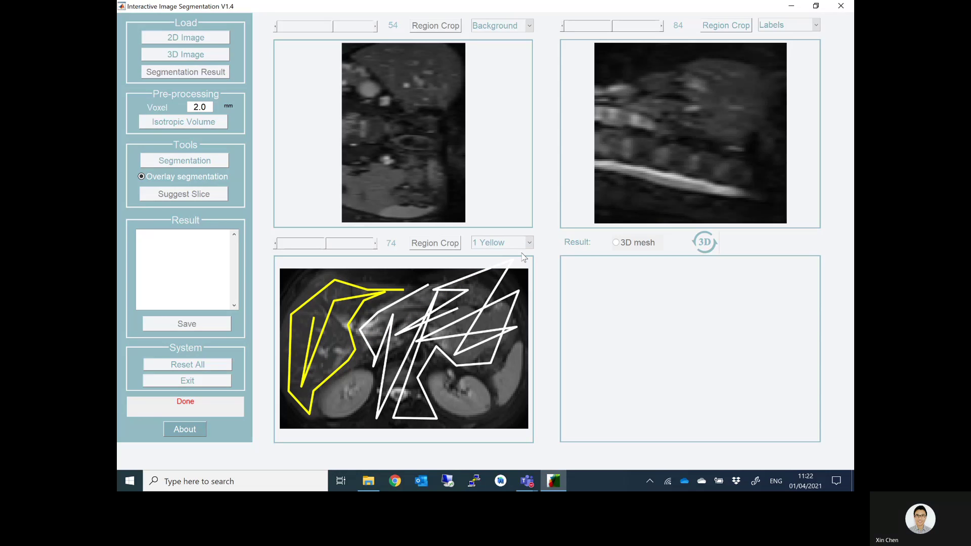
# Step: Scribble the kidneys in 2 Green and 3 Blue and the spleen in 4 Red
pyautogui.click(512, 246)
pyautogui.click(498, 286)
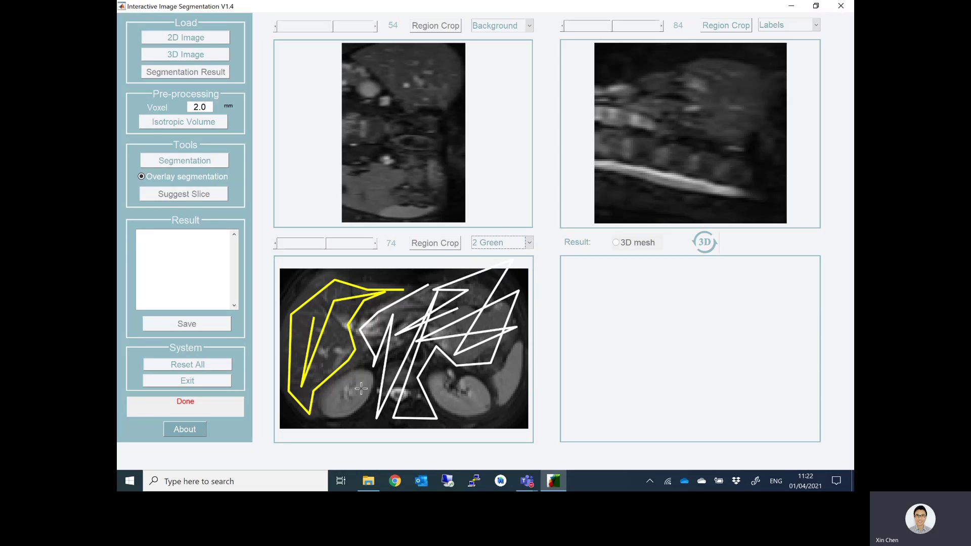
pyautogui.moveTo(368, 375)
pyautogui.mouseDown()
pyautogui.moveTo(327, 394)
pyautogui.moveTo(326, 410)
pyautogui.moveTo(364, 376)
pyautogui.moveTo(346, 389)
pyautogui.moveTo(342, 409)
pyautogui.mouseUp()
pyautogui.click(501, 244)
pyautogui.click(498, 298)
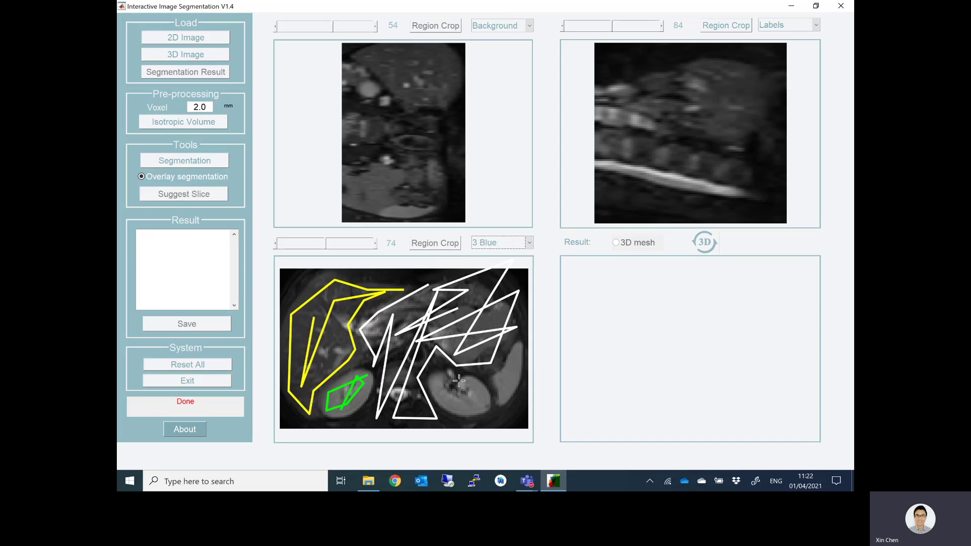
pyautogui.moveTo(436, 376)
pyautogui.mouseDown()
pyautogui.moveTo(456, 401)
pyautogui.moveTo(466, 379)
pyautogui.moveTo(492, 403)
pyautogui.moveTo(448, 402)
pyautogui.moveTo(436, 384)
pyautogui.moveTo(476, 401)
pyautogui.mouseUp()
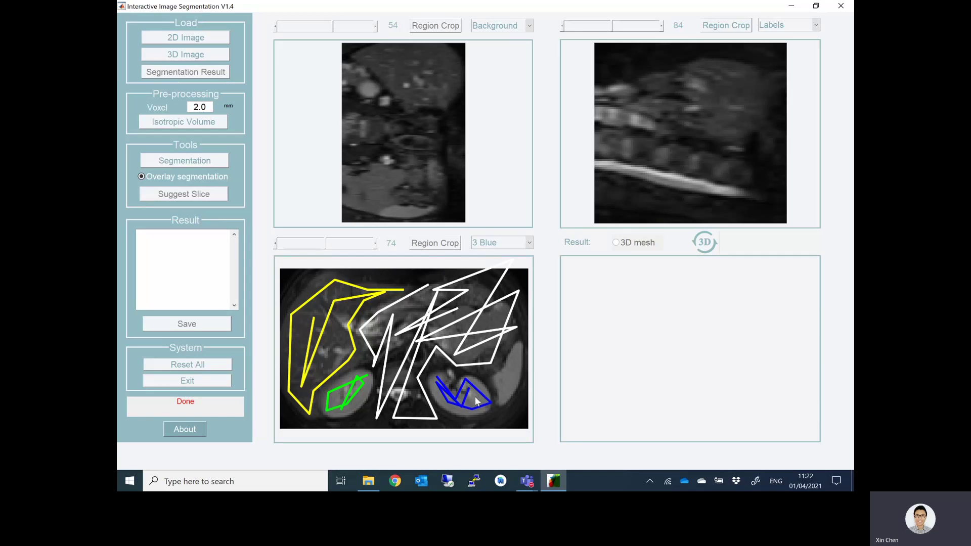
pyautogui.click(529, 243)
pyautogui.click(501, 316)
pyautogui.moveTo(521, 343)
pyautogui.mouseDown()
pyautogui.moveTo(502, 403)
pyautogui.moveTo(498, 378)
pyautogui.moveTo(520, 380)
pyautogui.moveTo(512, 359)
pyautogui.mouseUp()
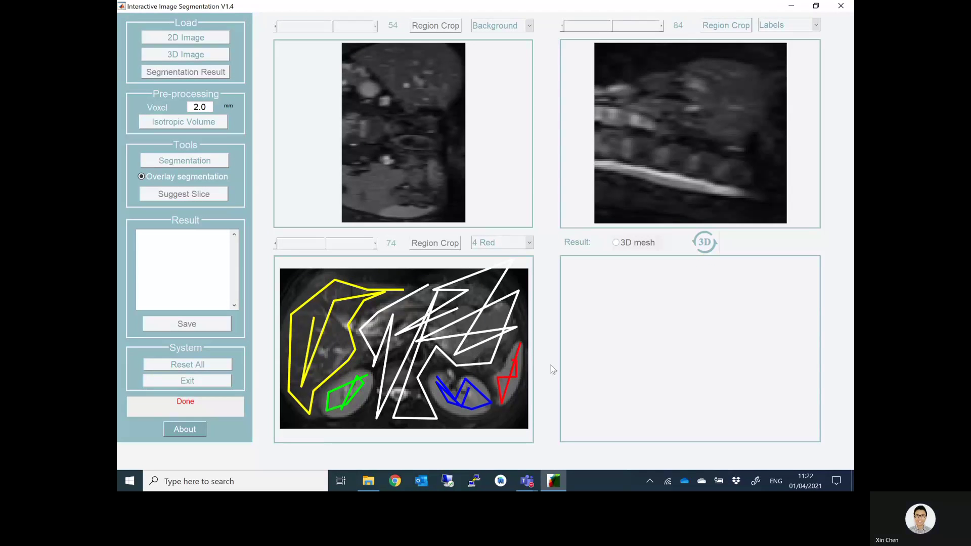
# Step: Move the coronal view to slice 67
pyautogui.click(360, 26)
pyautogui.click(359, 26)
pyautogui.click(360, 26)
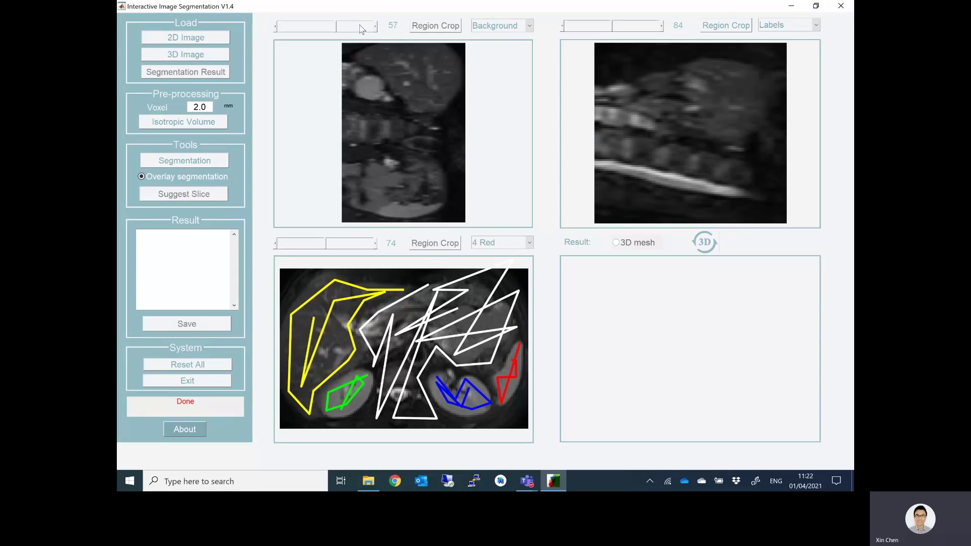
pyautogui.click(360, 25)
pyautogui.moveTo(337, 27); pyautogui.dragTo(345, 29)
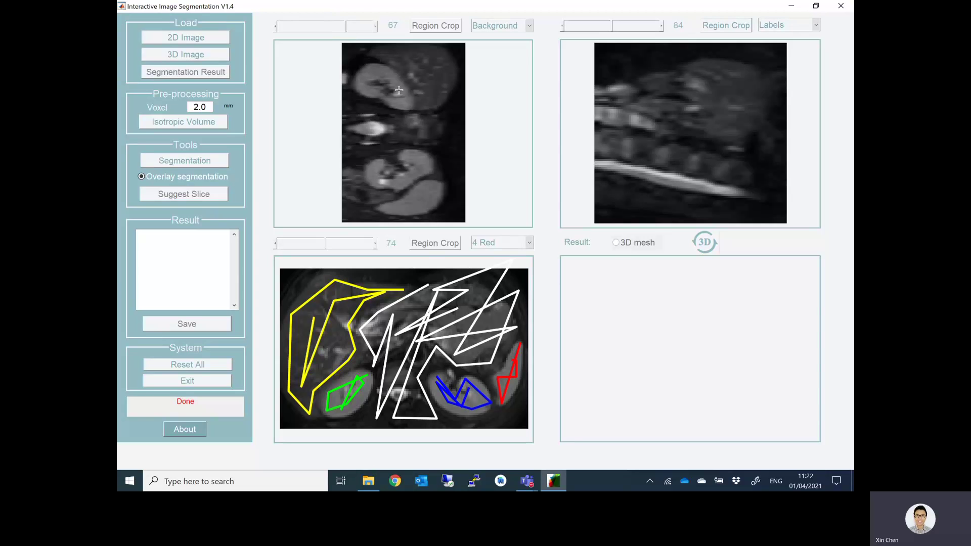
# Step: Outline the background region on the coronal slice with the Background label
pyautogui.click(490, 29)
pyautogui.click(489, 50)
pyautogui.click(465, 100)
pyautogui.click(423, 120)
pyautogui.click(353, 121)
pyautogui.click(353, 132)
pyautogui.click(458, 128)
pyautogui.click(374, 139)
pyautogui.click(358, 159)
pyautogui.click(359, 185)
pyautogui.click(389, 196)
pyautogui.click(358, 203)
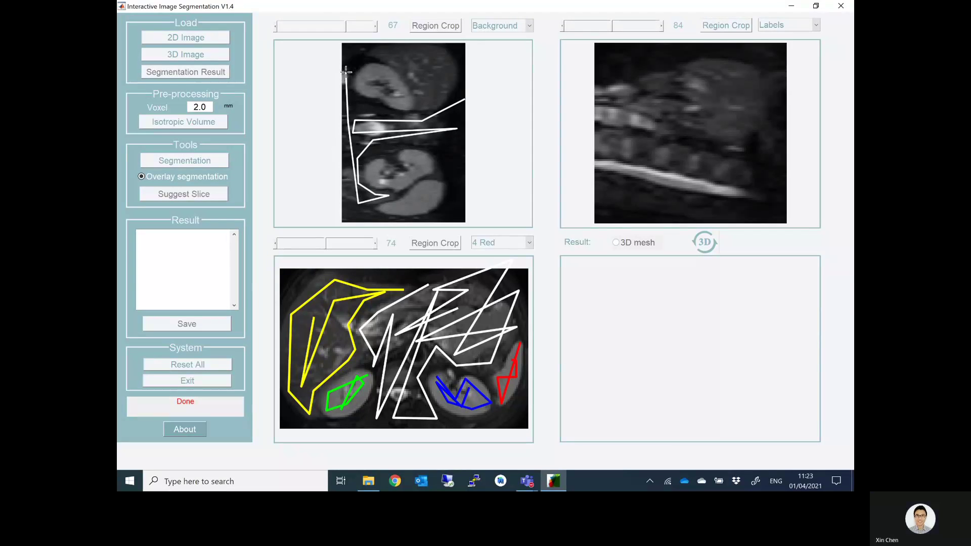
pyautogui.click(350, 49)
pyautogui.click(363, 60)
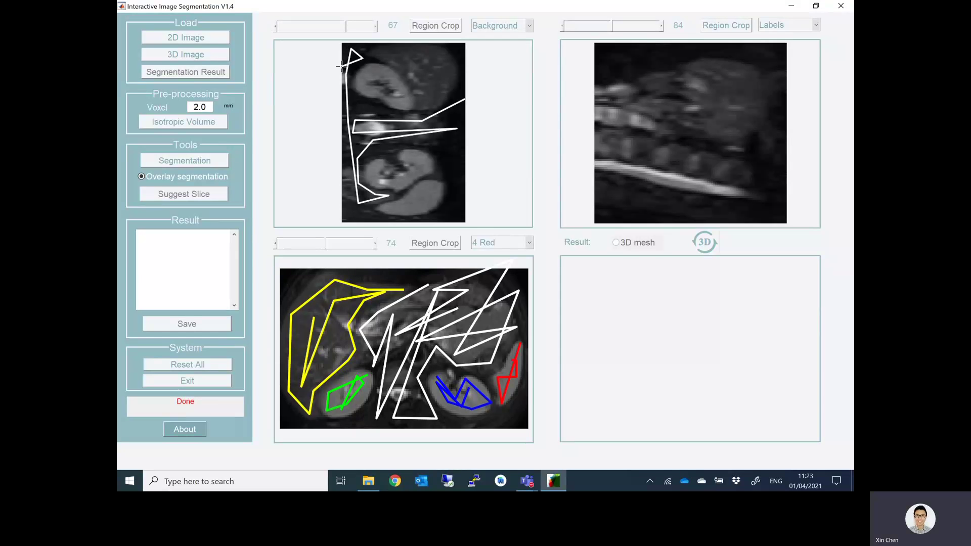
pyautogui.doubleClick(346, 61)
# Step: Outline the upper organ (liver) with the 1 Yellow label
pyautogui.click(489, 27)
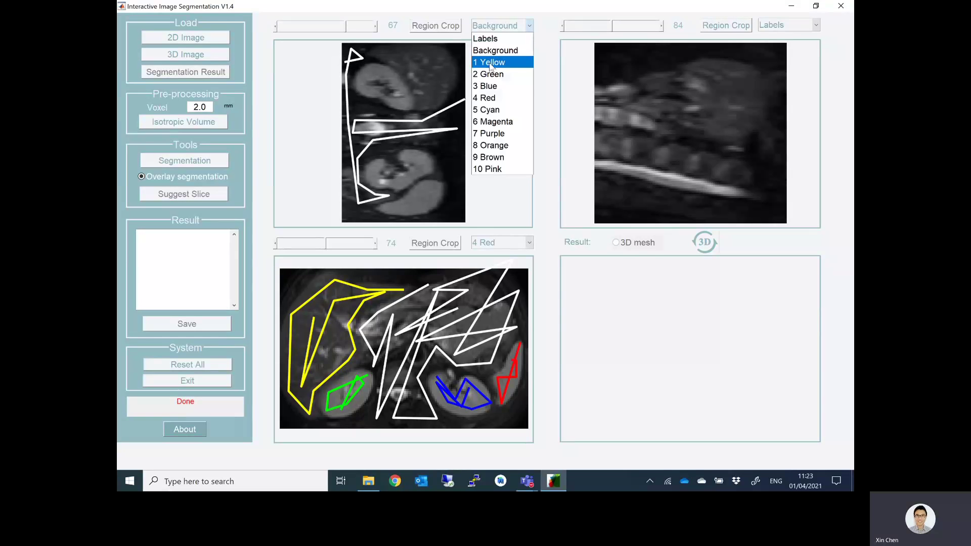
pyautogui.click(489, 63)
pyautogui.click(373, 51)
pyautogui.click(431, 47)
pyautogui.click(451, 66)
pyautogui.click(443, 95)
pyautogui.click(423, 108)
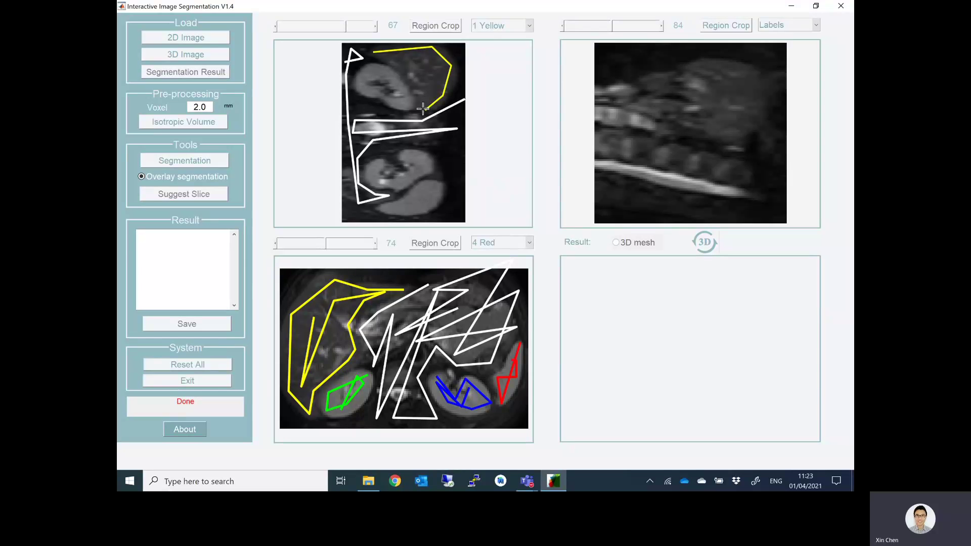
pyautogui.click(412, 76)
pyautogui.click(382, 55)
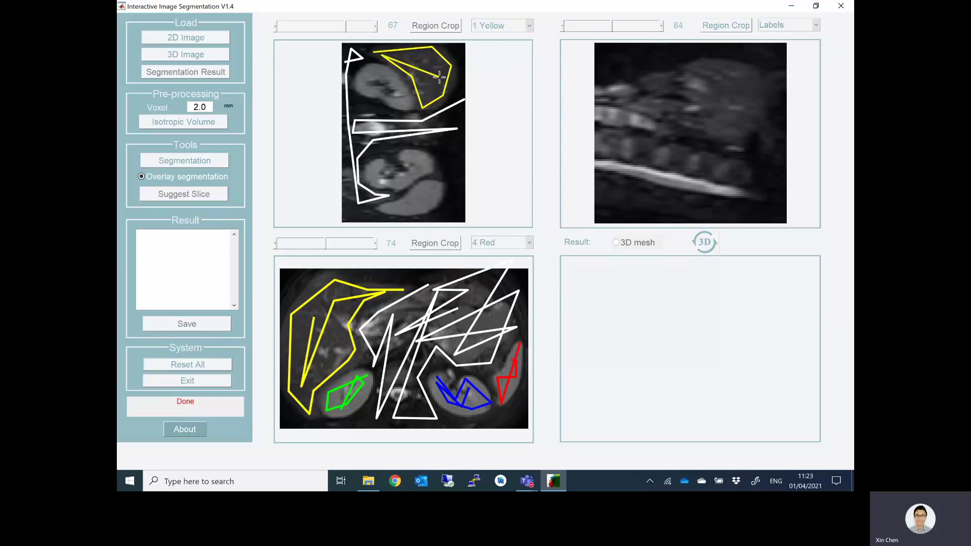
pyautogui.doubleClick(439, 76)
# Step: Outline the upper kidney with the 2 Green label
pyautogui.click(503, 25)
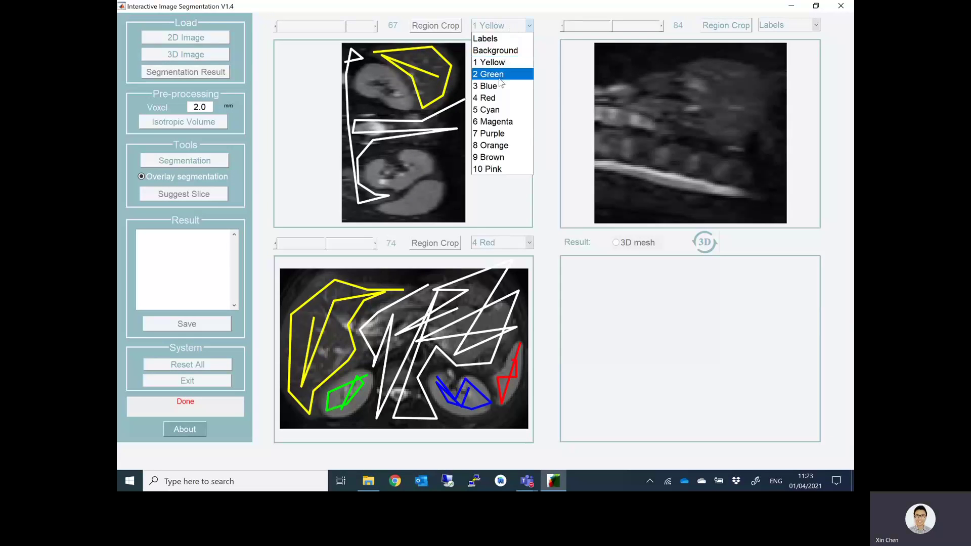
pyautogui.click(493, 62)
pyautogui.click(414, 104)
pyautogui.click(392, 69)
pyautogui.click(369, 67)
pyautogui.click(359, 81)
pyautogui.click(403, 105)
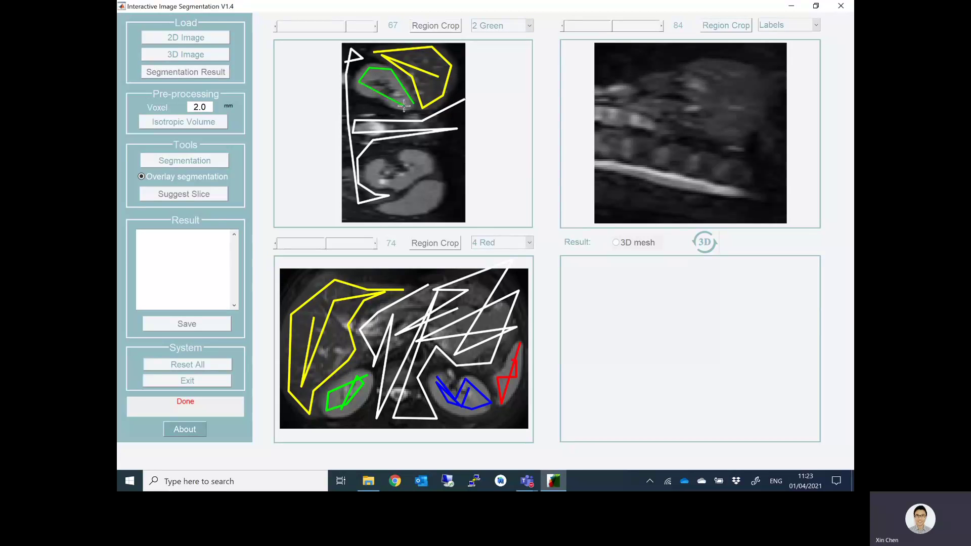
pyautogui.doubleClick(384, 76)
# Step: Outline the lower kidney with the 3 Blue label
pyautogui.click(490, 26)
pyautogui.click(485, 86)
pyautogui.click(405, 154)
pyautogui.click(424, 164)
pyautogui.click(400, 179)
pyautogui.click(380, 163)
pyautogui.click(371, 177)
pyautogui.doubleClick(395, 186)
# Step: Outline the lowest organ with the 4 Red label
pyautogui.click(506, 27)
pyautogui.click(492, 97)
pyautogui.click(381, 206)
pyautogui.click(405, 202)
pyautogui.click(419, 186)
pyautogui.click(438, 183)
pyautogui.click(435, 199)
pyautogui.click(419, 210)
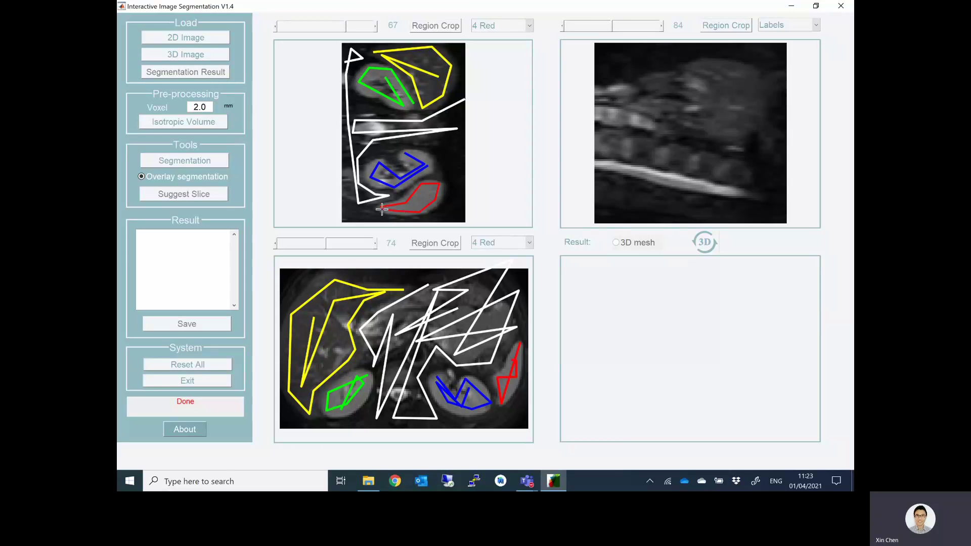
pyautogui.click(381, 207)
# Step: Run Segmentation on the four organ labels and display them as a coloured 3D mesh
pyautogui.click(179, 161)
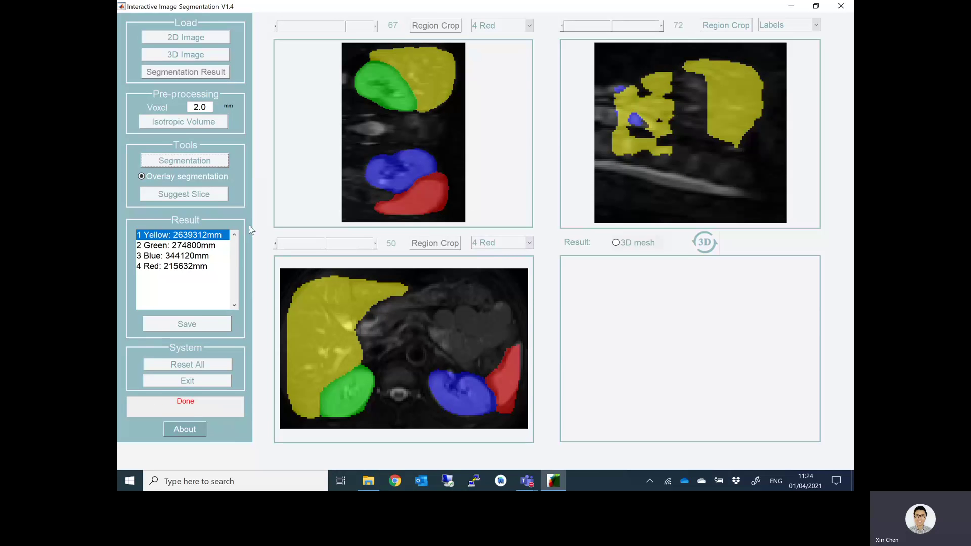
pyautogui.click(645, 243)
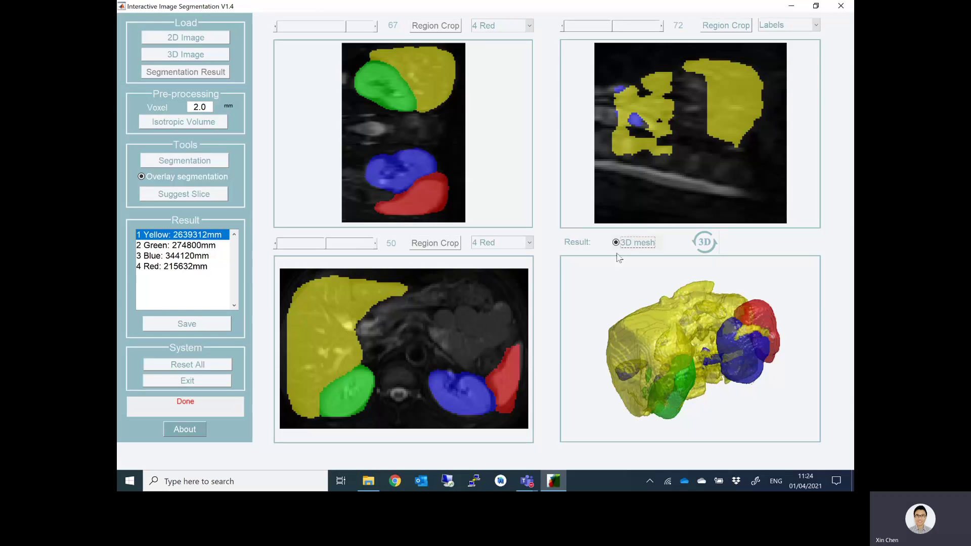
# Step: Toggle the 3D mesh off and on, then rotate the organ model to a front view
pyautogui.click(634, 245)
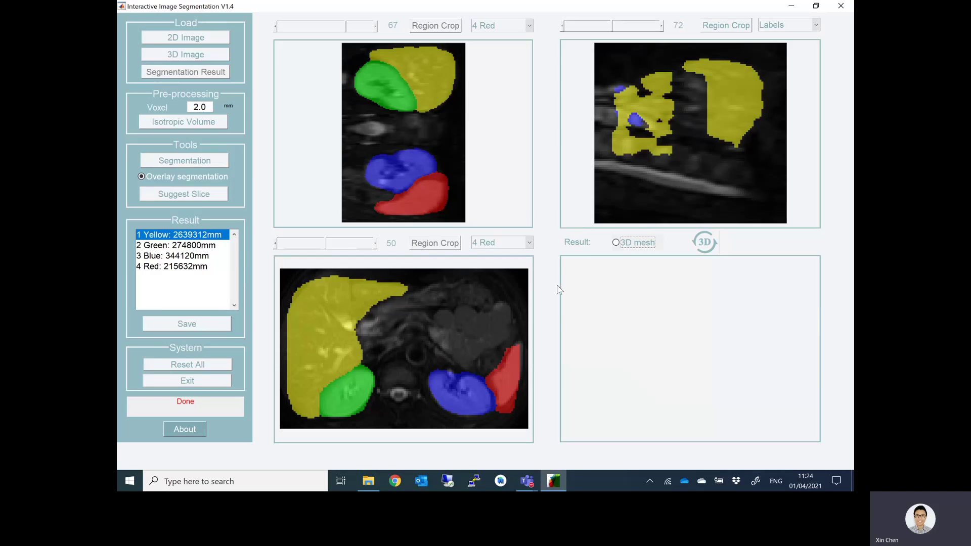
pyautogui.click(626, 244)
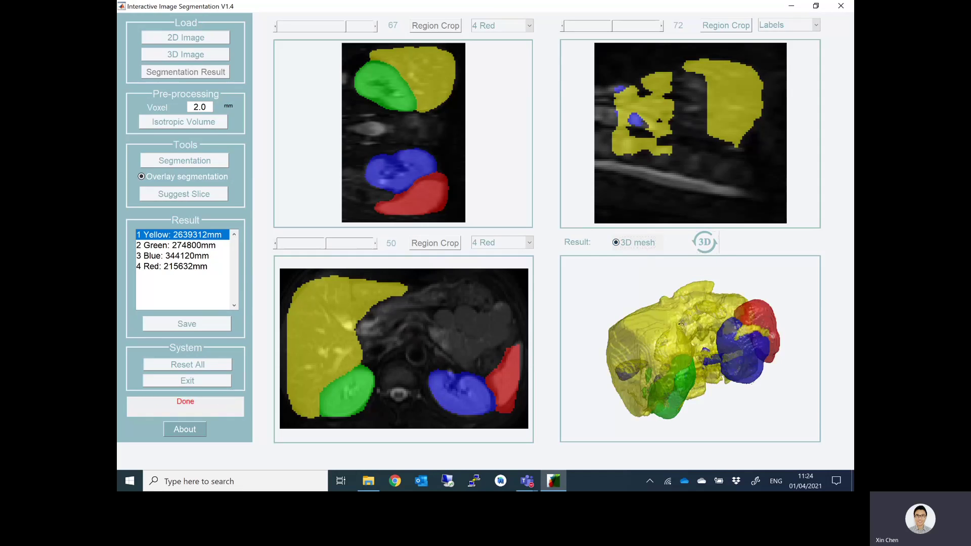
pyautogui.moveTo(686, 371); pyautogui.dragTo(606, 316)
pyautogui.moveTo(752, 322); pyautogui.dragTo(589, 322)
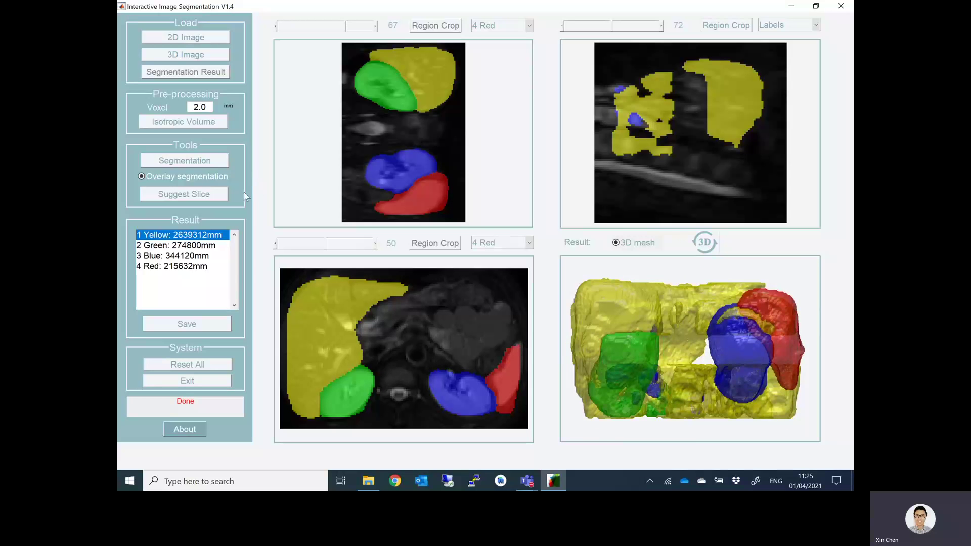
pyautogui.click(212, 180)
# Step: Jump to the suggested labelling slices, then rotate the organ mesh to another angle
pyautogui.click(177, 198)
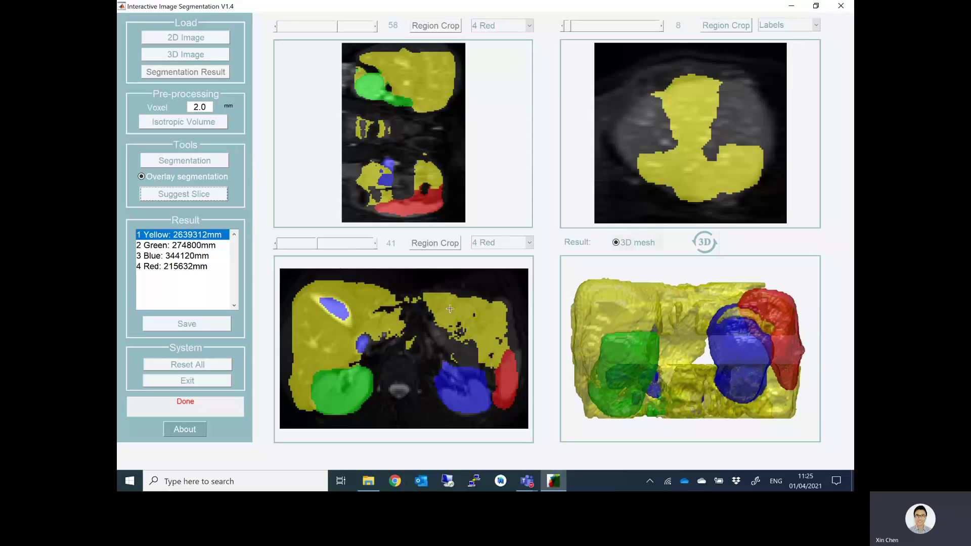
pyautogui.click(703, 245)
pyautogui.moveTo(687, 346); pyautogui.dragTo(766, 383)
pyautogui.moveTo(705, 344); pyautogui.dragTo(747, 335)
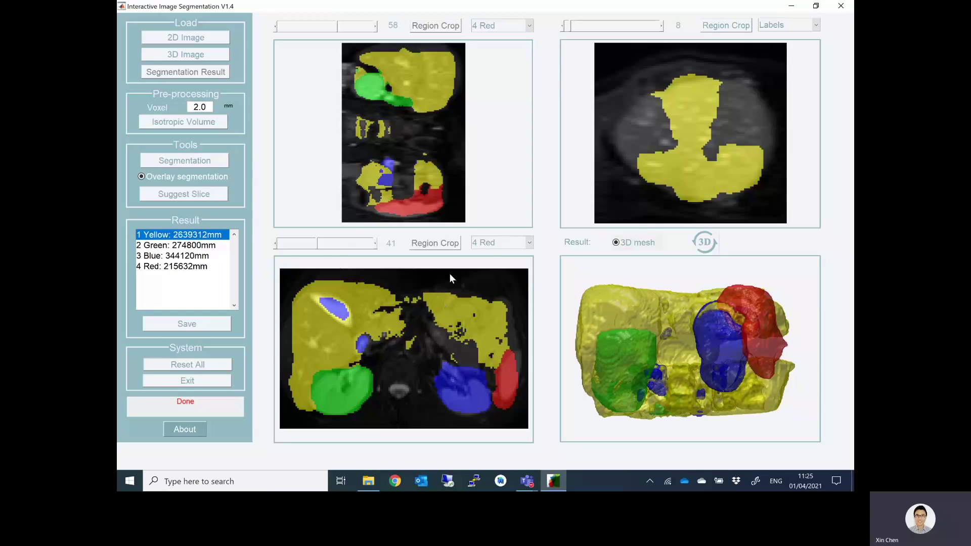
# Step: Hide the segmentation overlay and scribble Background across the axial slice and along its bottom
pyautogui.click(211, 178)
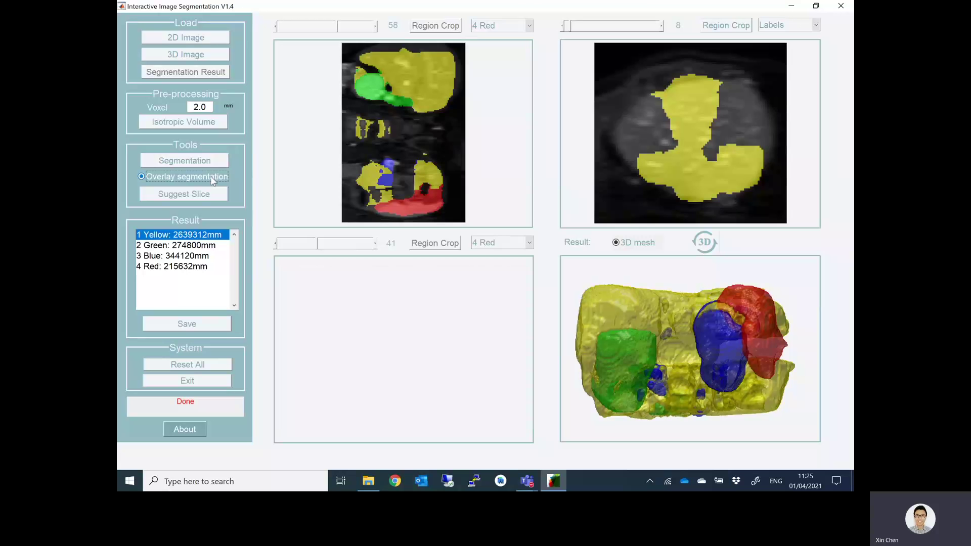
pyautogui.click(210, 176)
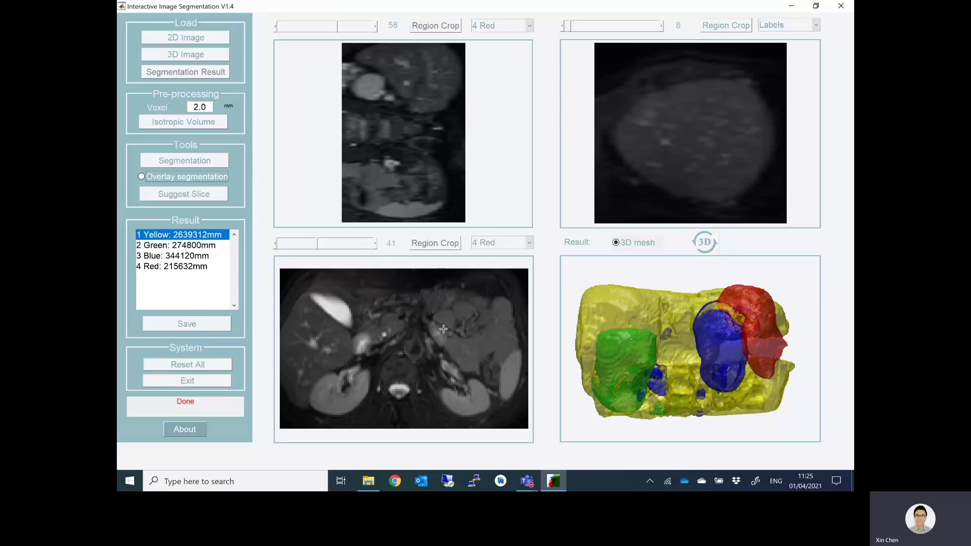
pyautogui.click(486, 245)
pyautogui.click(480, 272)
pyautogui.moveTo(359, 284)
pyautogui.mouseDown()
pyautogui.moveTo(321, 294)
pyautogui.moveTo(365, 328)
pyautogui.moveTo(354, 329)
pyautogui.moveTo(375, 347)
pyautogui.moveTo(365, 351)
pyautogui.moveTo(411, 287)
pyautogui.moveTo(404, 280)
pyautogui.moveTo(380, 378)
pyautogui.moveTo(470, 297)
pyautogui.moveTo(390, 388)
pyautogui.moveTo(487, 322)
pyautogui.moveTo(512, 288)
pyautogui.moveTo(443, 385)
pyautogui.moveTo(519, 316)
pyautogui.moveTo(505, 357)
pyautogui.moveTo(481, 365)
pyautogui.moveTo(493, 387)
pyautogui.moveTo(499, 342)
pyautogui.moveTo(519, 325)
pyautogui.moveTo(514, 278)
pyautogui.moveTo(296, 278)
pyautogui.moveTo(415, 307)
pyautogui.moveTo(428, 364)
pyautogui.moveTo(379, 418)
pyautogui.moveTo(415, 420)
pyautogui.moveTo(457, 355)
pyautogui.moveTo(422, 402)
pyautogui.moveTo(441, 419)
pyautogui.mouseUp()
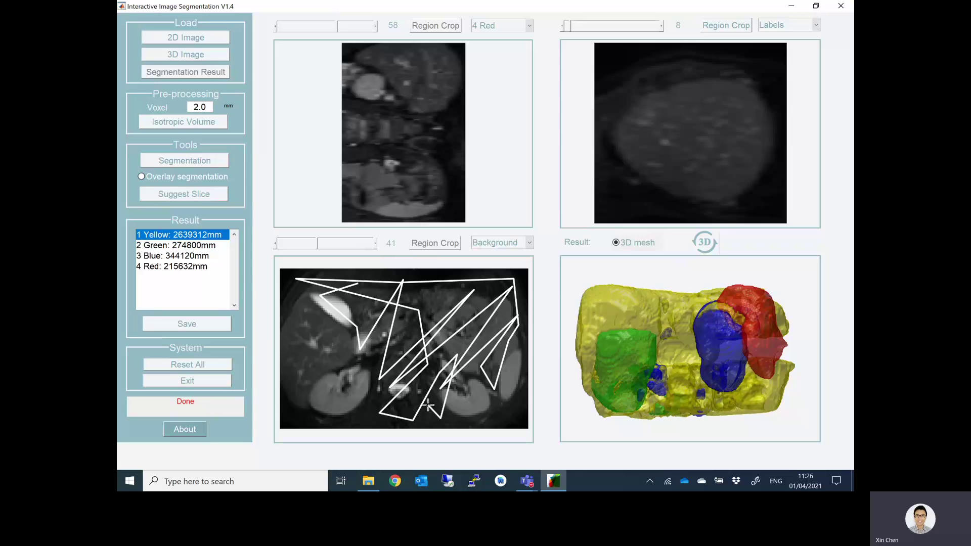
pyautogui.moveTo(424, 403)
pyautogui.mouseDown()
pyautogui.moveTo(423, 382)
pyautogui.moveTo(408, 418)
pyautogui.moveTo(359, 419)
pyautogui.mouseUp()
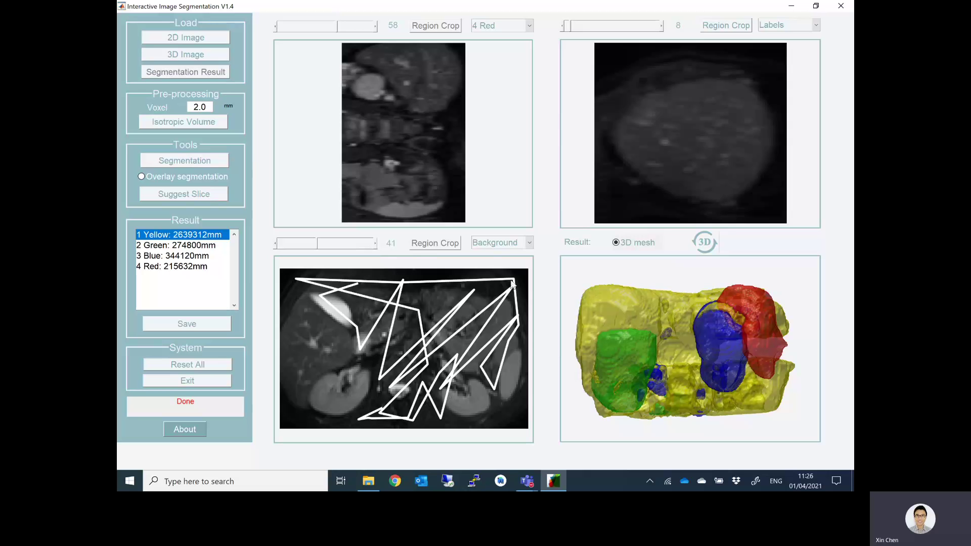
# Step: Mark the large left organ in 1 Yellow and the lower-left kidney in 2 Green
pyautogui.click(516, 243)
pyautogui.click(501, 264)
pyautogui.moveTo(303, 302)
pyautogui.mouseDown()
pyautogui.moveTo(344, 334)
pyautogui.moveTo(350, 352)
pyautogui.moveTo(317, 368)
pyautogui.moveTo(303, 406)
pyautogui.moveTo(284, 377)
pyautogui.moveTo(285, 339)
pyautogui.moveTo(307, 302)
pyautogui.moveTo(297, 395)
pyautogui.moveTo(314, 335)
pyautogui.moveTo(332, 345)
pyautogui.moveTo(313, 318)
pyautogui.moveTo(290, 349)
pyautogui.mouseUp()
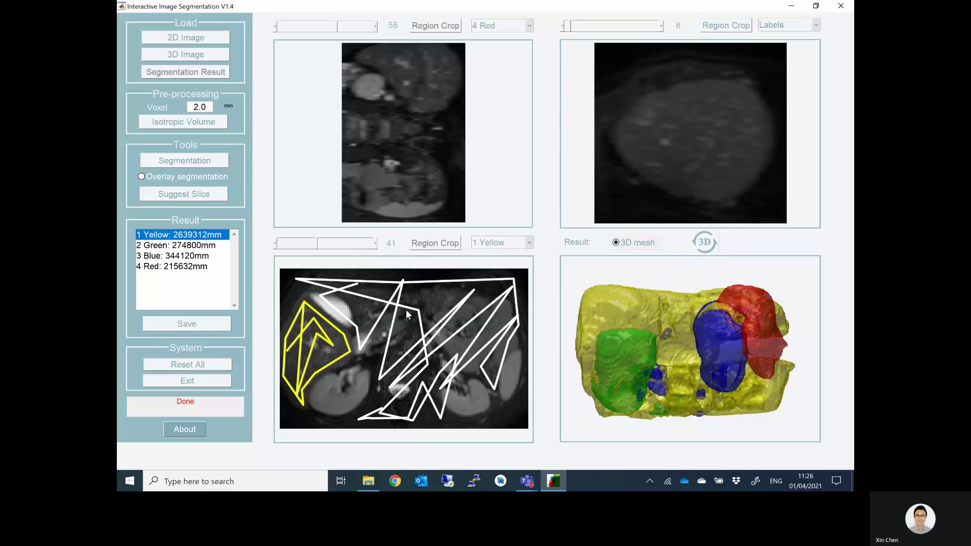
pyautogui.click(496, 244)
pyautogui.click(483, 289)
pyautogui.moveTo(358, 375)
pyautogui.mouseDown()
pyautogui.moveTo(322, 379)
pyautogui.moveTo(311, 395)
pyautogui.moveTo(322, 407)
pyautogui.moveTo(341, 403)
pyautogui.moveTo(362, 379)
pyautogui.moveTo(342, 410)
pyautogui.moveTo(325, 392)
pyautogui.mouseUp()
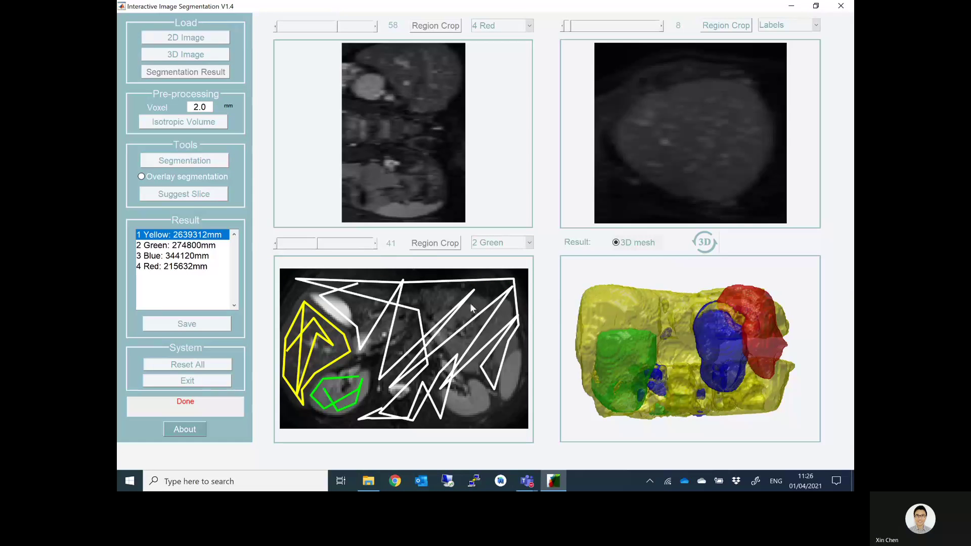
# Step: Mark the right-side kidney in 3 Blue and the right-edge organ in 4 Red, leaving the overlay hidden
pyautogui.click(509, 244)
pyautogui.click(485, 301)
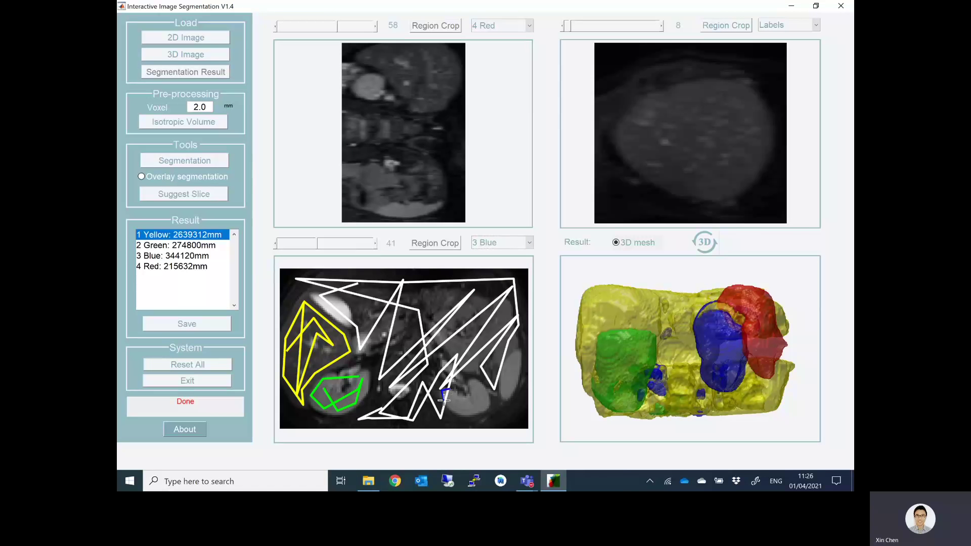
pyautogui.moveTo(445, 401)
pyautogui.mouseDown()
pyautogui.moveTo(473, 408)
pyautogui.moveTo(476, 384)
pyautogui.moveTo(444, 400)
pyautogui.moveTo(462, 411)
pyautogui.moveTo(486, 405)
pyautogui.moveTo(485, 391)
pyautogui.moveTo(450, 395)
pyautogui.mouseUp()
pyautogui.click(500, 244)
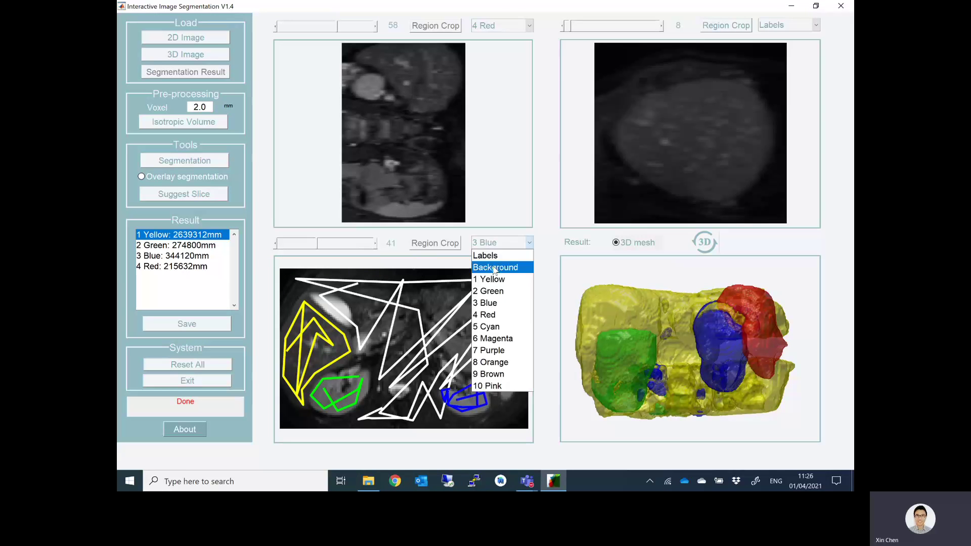
pyautogui.click(487, 315)
pyautogui.moveTo(518, 353)
pyautogui.mouseDown()
pyautogui.moveTo(505, 400)
pyautogui.moveTo(508, 363)
pyautogui.moveTo(516, 381)
pyautogui.mouseUp()
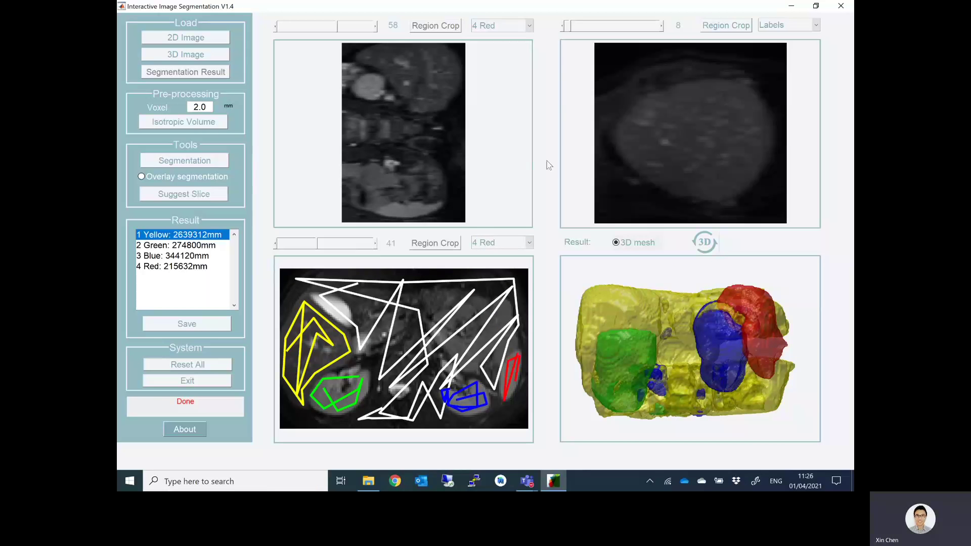
pyautogui.click(171, 178)
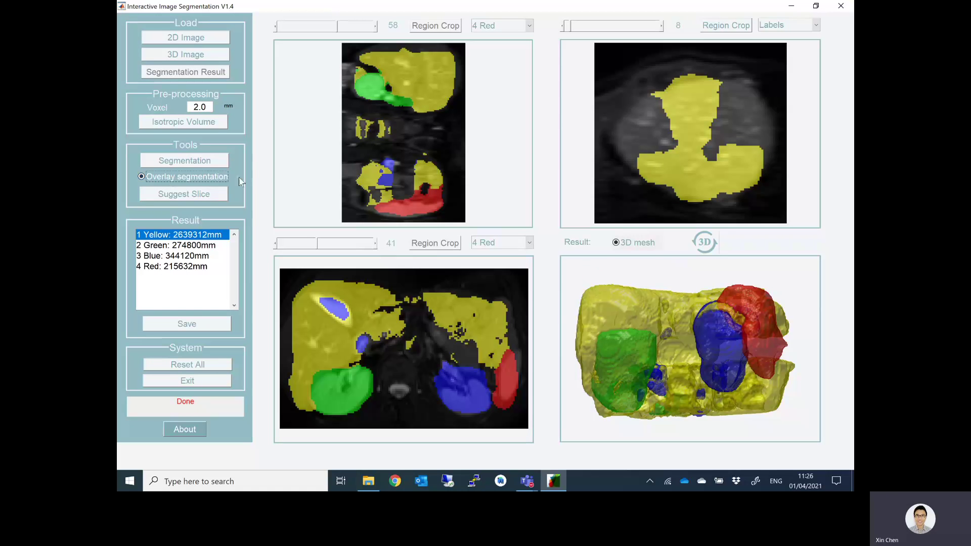
pyautogui.click(207, 179)
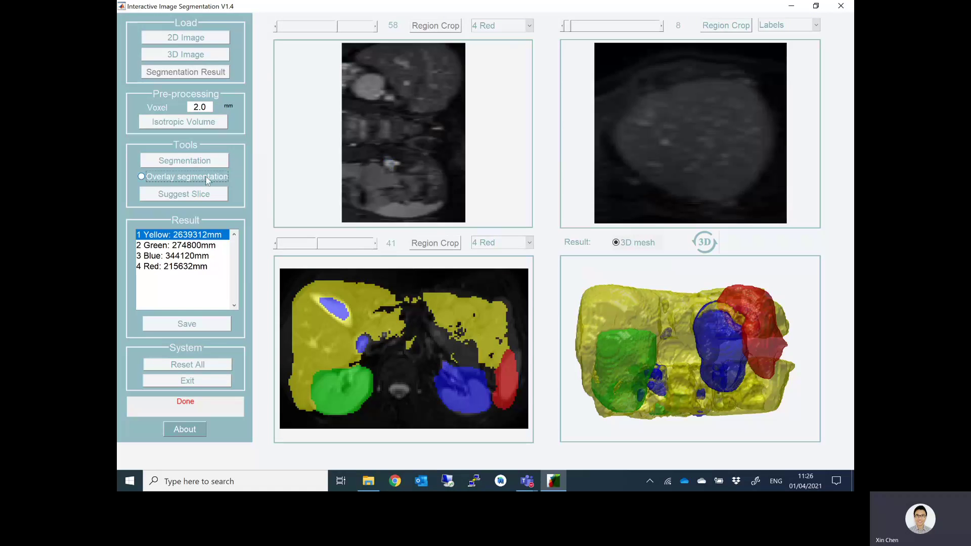
# Step: Scribble Background across the coronal slice and outline the liver near the top in 1 Yellow
pyautogui.click(513, 27)
pyautogui.click(499, 52)
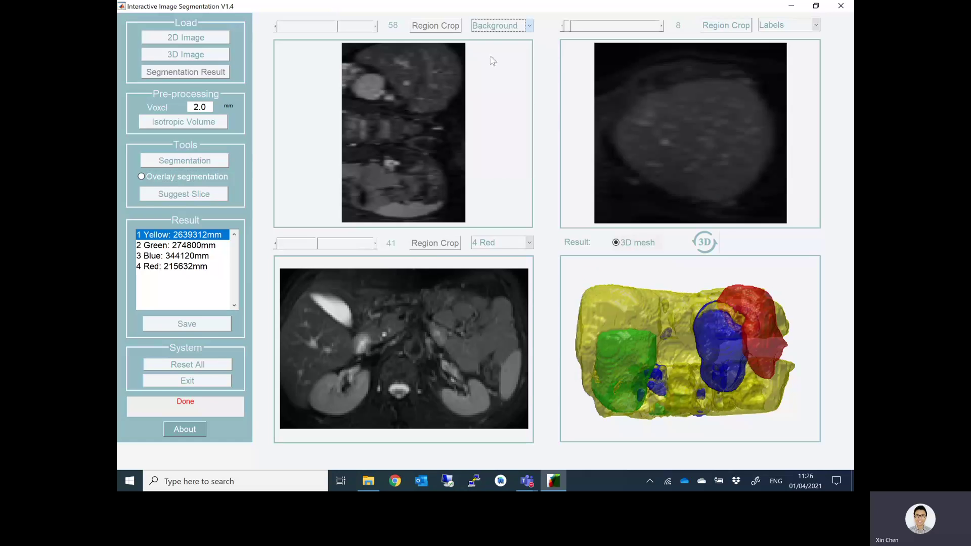
pyautogui.moveTo(353, 66)
pyautogui.mouseDown()
pyautogui.moveTo(349, 113)
pyautogui.moveTo(391, 104)
pyautogui.moveTo(396, 116)
pyautogui.moveTo(446, 124)
pyautogui.moveTo(351, 131)
pyautogui.moveTo(435, 137)
pyautogui.moveTo(353, 167)
pyautogui.moveTo(445, 150)
pyautogui.moveTo(358, 188)
pyautogui.moveTo(435, 176)
pyautogui.moveTo(360, 204)
pyautogui.moveTo(445, 194)
pyautogui.moveTo(453, 116)
pyautogui.moveTo(457, 215)
pyautogui.mouseUp()
pyautogui.click(498, 31)
pyautogui.click(498, 61)
pyautogui.moveTo(357, 55)
pyautogui.mouseDown()
pyautogui.moveTo(448, 49)
pyautogui.moveTo(452, 83)
pyautogui.moveTo(438, 110)
pyautogui.moveTo(411, 93)
pyautogui.moveTo(384, 55)
pyautogui.moveTo(376, 61)
pyautogui.moveTo(433, 63)
pyautogui.moveTo(428, 93)
pyautogui.moveTo(378, 77)
pyautogui.moveTo(360, 83)
pyautogui.moveTo(371, 95)
pyautogui.moveTo(379, 77)
pyautogui.mouseUp()
# Step: Draw a 4 Red stroke along the bottom of the coronal slice
pyautogui.click(506, 30)
pyautogui.click(498, 72)
pyautogui.click(501, 27)
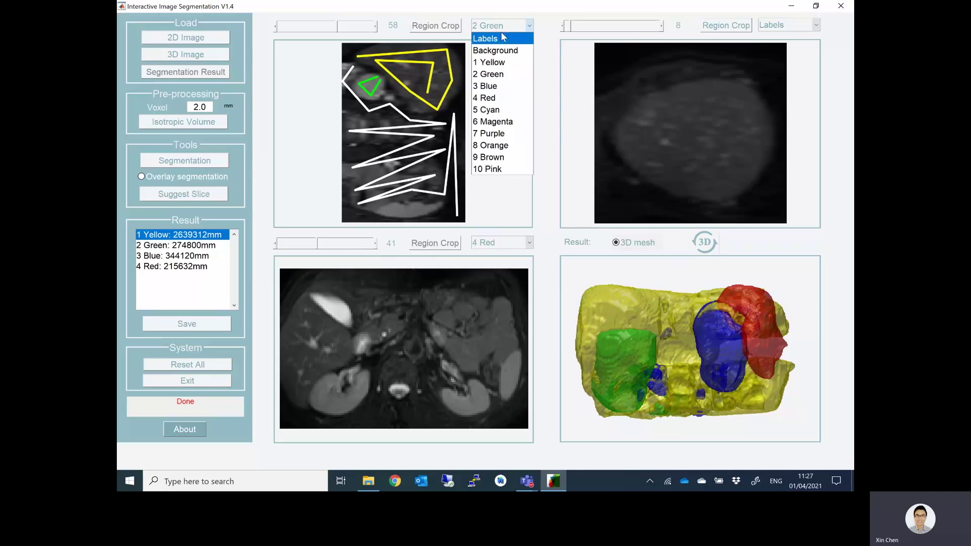
pyautogui.click(498, 98)
pyautogui.moveTo(383, 210); pyautogui.dragTo(438, 204)
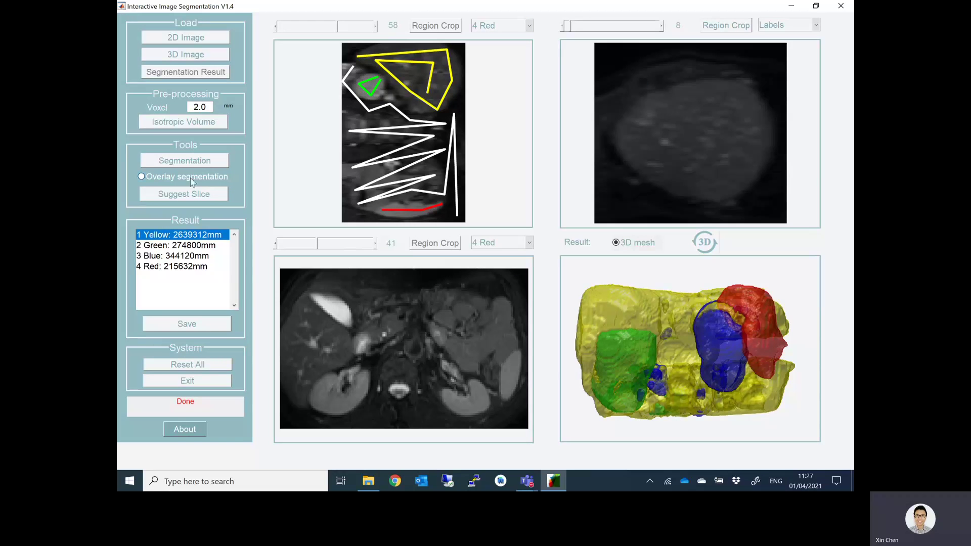
# Step: Rerun Segmentation (Yellow 2143880, Green 299016, Blue 296216, Red 201272 mm) and rotate the new mesh
pyautogui.click(193, 163)
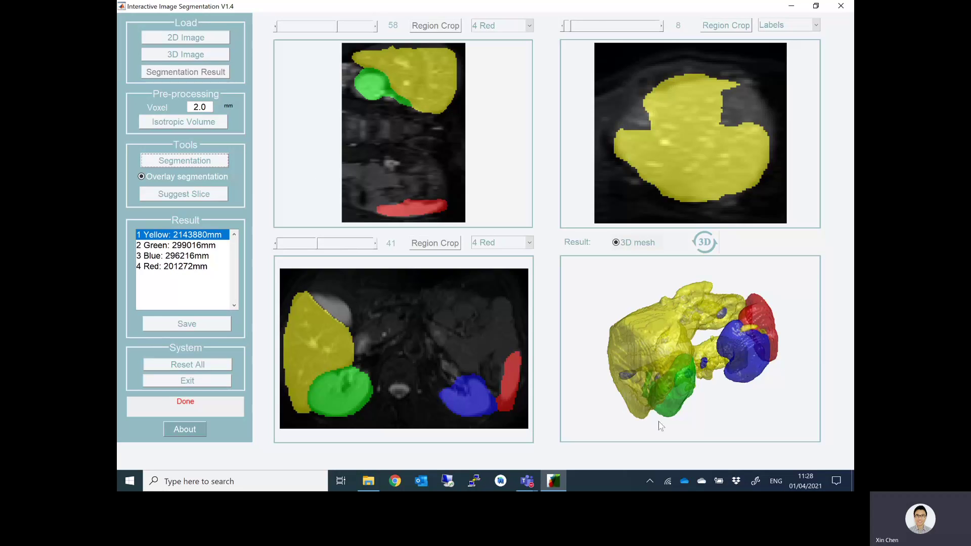
pyautogui.click(706, 242)
pyautogui.moveTo(711, 363); pyautogui.dragTo(648, 337)
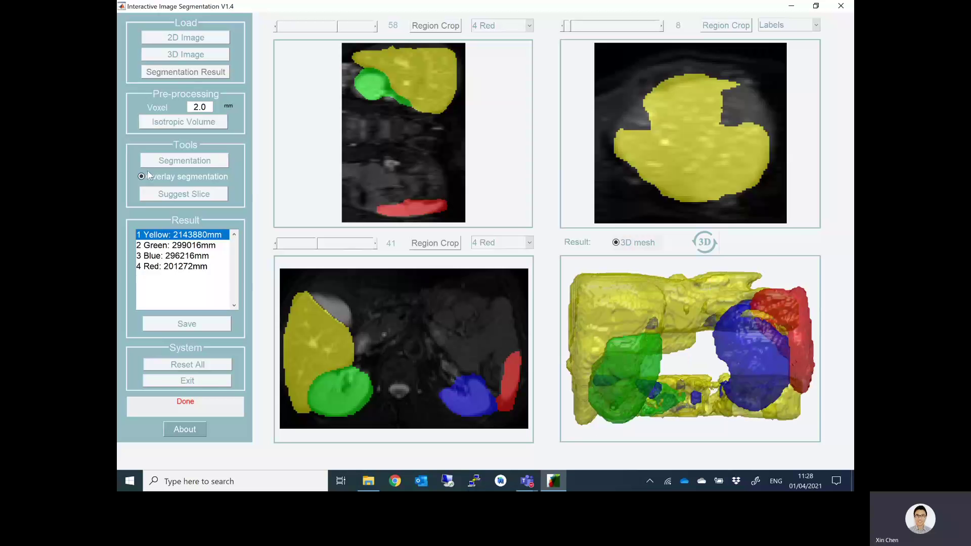
# Step: Jump the views to suggested slices 48, 7 and 59, then rotate the 3D mesh
pyautogui.click(191, 197)
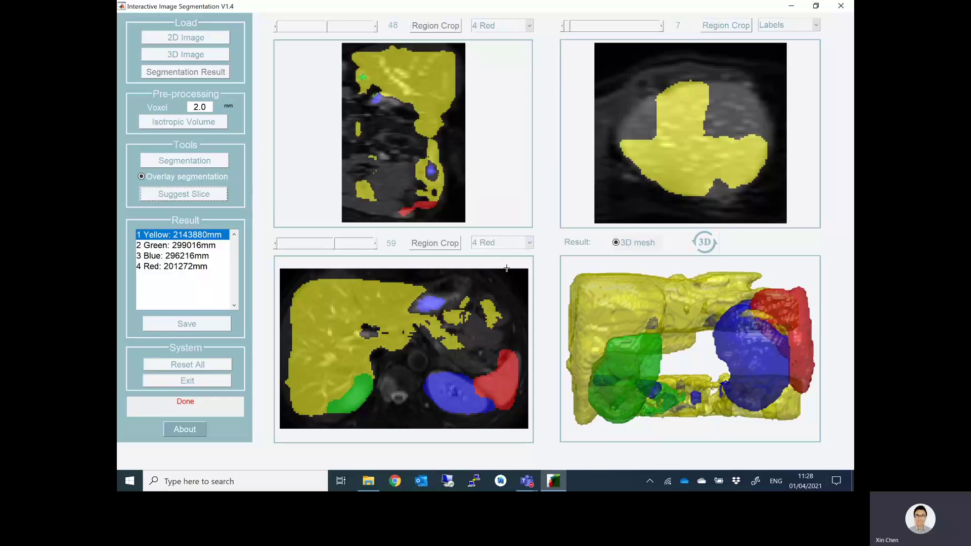
pyautogui.click(711, 245)
pyautogui.moveTo(690, 308); pyautogui.dragTo(680, 329)
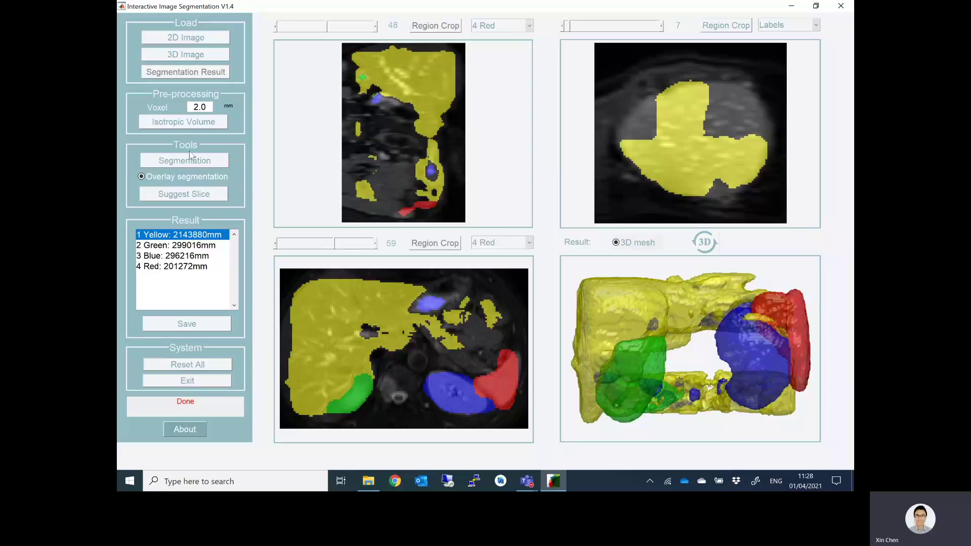
# Step: Hide the overlay, scribble Background on axial slice 59 and outline the liver in 1 Yellow
pyautogui.click(197, 179)
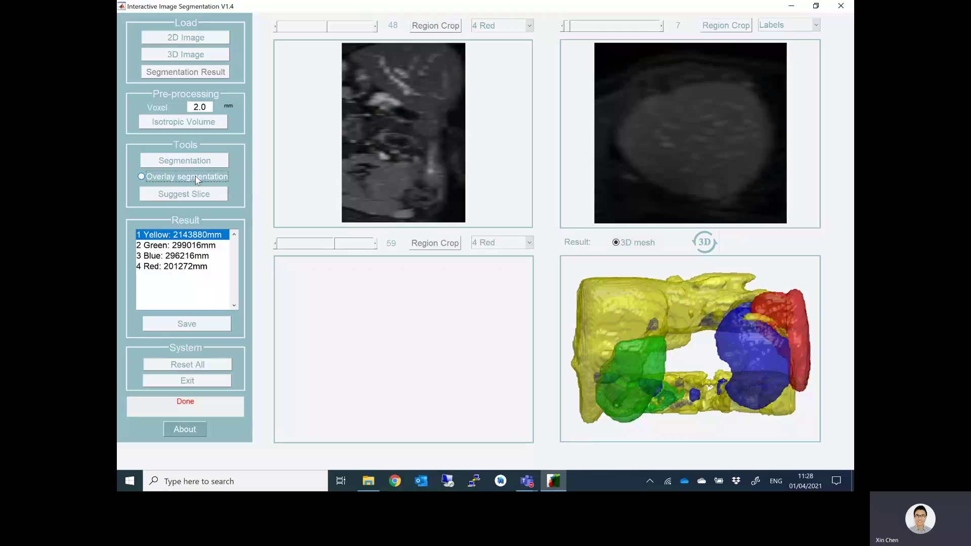
pyautogui.click(507, 244)
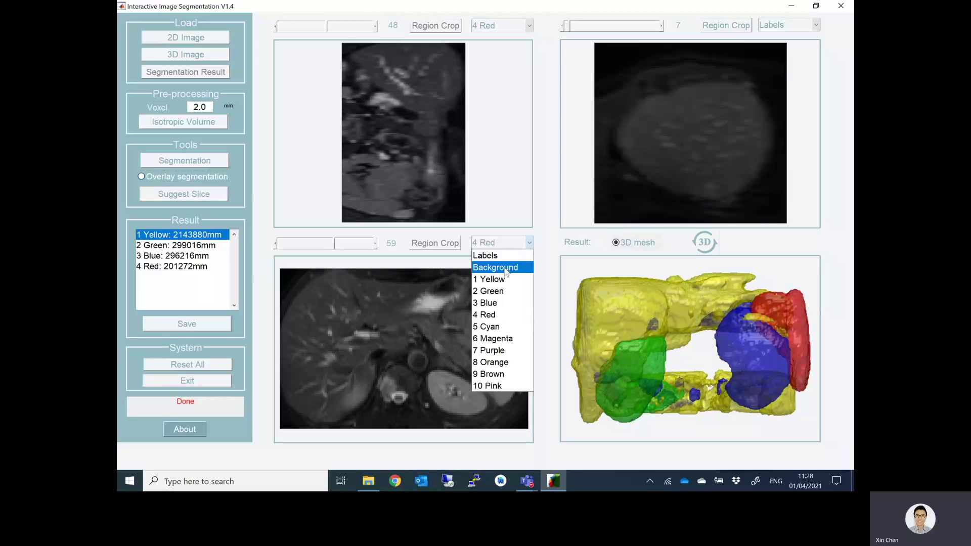
pyautogui.click(503, 269)
pyautogui.moveTo(476, 293)
pyautogui.mouseDown()
pyautogui.moveTo(386, 336)
pyautogui.moveTo(379, 408)
pyautogui.moveTo(363, 422)
pyautogui.moveTo(426, 341)
pyautogui.moveTo(483, 321)
pyautogui.moveTo(491, 293)
pyautogui.moveTo(513, 317)
pyautogui.moveTo(435, 351)
pyautogui.moveTo(492, 328)
pyautogui.moveTo(494, 307)
pyautogui.moveTo(486, 369)
pyautogui.moveTo(437, 358)
pyautogui.moveTo(472, 376)
pyautogui.moveTo(516, 333)
pyautogui.moveTo(432, 355)
pyautogui.moveTo(427, 373)
pyautogui.moveTo(416, 374)
pyautogui.moveTo(421, 408)
pyautogui.moveTo(431, 418)
pyautogui.moveTo(494, 421)
pyautogui.moveTo(490, 400)
pyautogui.moveTo(516, 426)
pyautogui.moveTo(533, 403)
pyautogui.moveTo(523, 385)
pyautogui.moveTo(530, 332)
pyautogui.moveTo(518, 276)
pyautogui.moveTo(366, 267)
pyautogui.mouseUp()
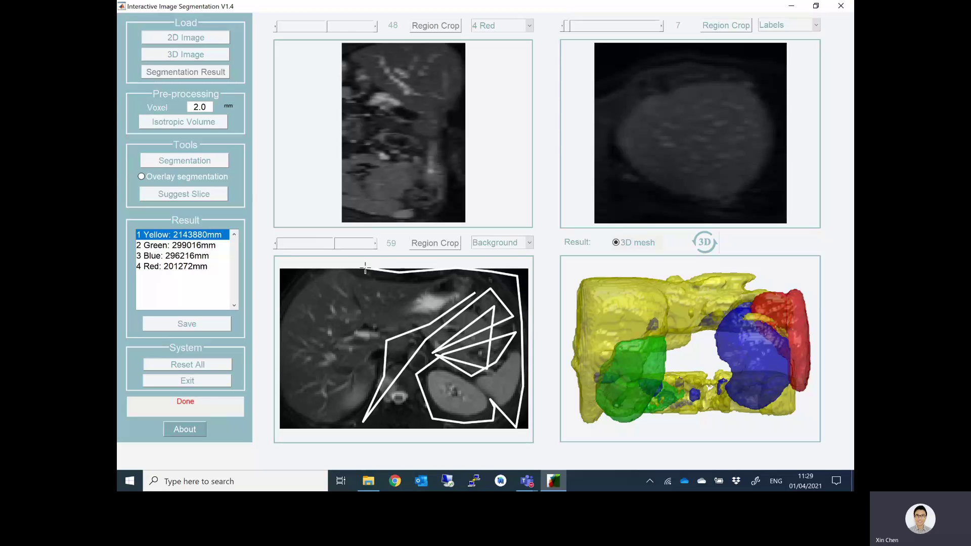
pyautogui.click(529, 243)
pyautogui.click(501, 276)
pyautogui.moveTo(415, 290)
pyautogui.mouseDown()
pyautogui.moveTo(343, 293)
pyautogui.moveTo(338, 279)
pyautogui.moveTo(297, 308)
pyautogui.moveTo(285, 373)
pyautogui.moveTo(304, 415)
pyautogui.moveTo(327, 416)
pyautogui.moveTo(335, 392)
pyautogui.moveTo(362, 374)
pyautogui.moveTo(318, 345)
pyautogui.moveTo(328, 317)
pyautogui.moveTo(407, 302)
pyautogui.moveTo(334, 290)
pyautogui.moveTo(322, 338)
pyautogui.moveTo(304, 343)
pyautogui.moveTo(313, 396)
pyautogui.moveTo(329, 384)
pyautogui.moveTo(333, 324)
pyautogui.moveTo(387, 311)
pyautogui.moveTo(394, 298)
pyautogui.moveTo(337, 304)
pyautogui.mouseUp()
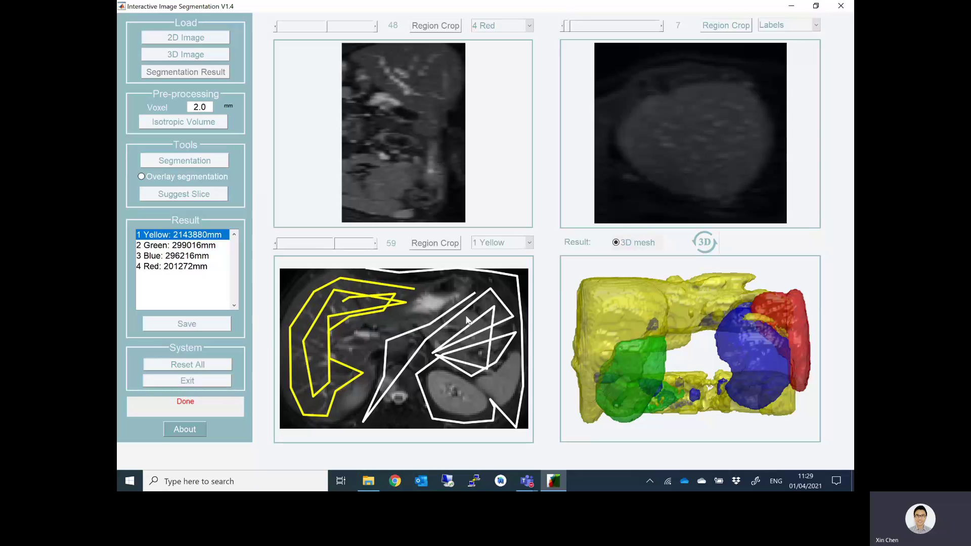
# Step: Add a 2 Green stroke at lower left, a 3 Blue kidney outline and a 4 Red mark on the axial slice
pyautogui.click(502, 244)
pyautogui.click(501, 289)
pyautogui.moveTo(362, 391); pyautogui.dragTo(346, 405)
pyautogui.click(513, 244)
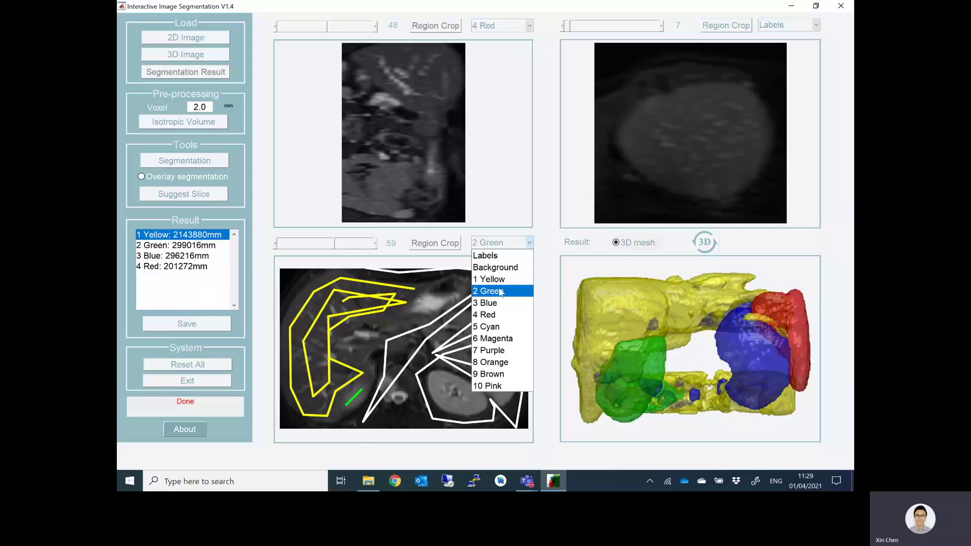
pyautogui.click(501, 300)
pyautogui.moveTo(434, 373)
pyautogui.mouseDown()
pyautogui.moveTo(483, 406)
pyautogui.moveTo(453, 409)
pyautogui.moveTo(437, 384)
pyautogui.moveTo(473, 405)
pyautogui.mouseUp()
pyautogui.click(526, 244)
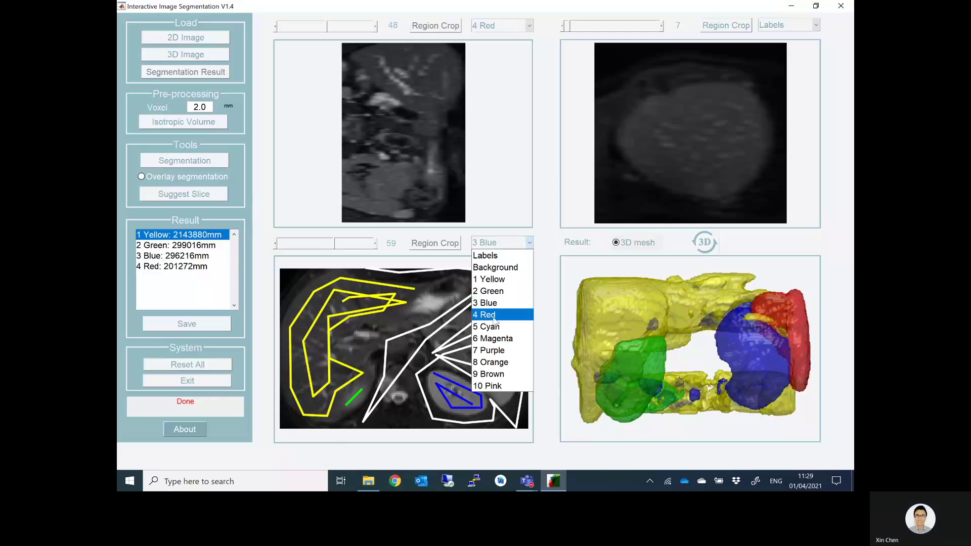
pyautogui.click(493, 310)
pyautogui.moveTo(477, 380)
pyautogui.mouseDown()
pyautogui.moveTo(508, 378)
pyautogui.moveTo(515, 356)
pyautogui.moveTo(507, 396)
pyautogui.moveTo(479, 381)
pyautogui.mouseUp()
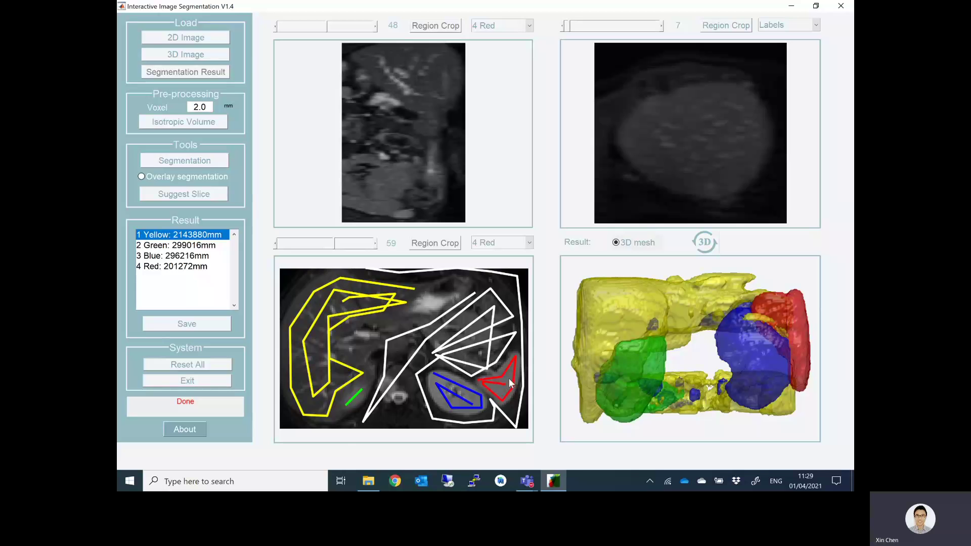
# Step: Outline the liver in 1 Yellow on coronal slice 48
pyautogui.click(501, 25)
pyautogui.click(494, 61)
pyautogui.moveTo(361, 53)
pyautogui.mouseDown()
pyautogui.moveTo(442, 47)
pyautogui.moveTo(460, 66)
pyautogui.moveTo(459, 84)
pyautogui.moveTo(429, 108)
pyautogui.moveTo(362, 58)
pyautogui.moveTo(422, 79)
pyautogui.moveTo(446, 63)
pyautogui.moveTo(444, 103)
pyautogui.moveTo(406, 85)
pyautogui.moveTo(416, 59)
pyautogui.moveTo(431, 82)
pyautogui.mouseUp()
# Step: Turn the overlay back on and scribble Background on the coronal slice
pyautogui.click(212, 176)
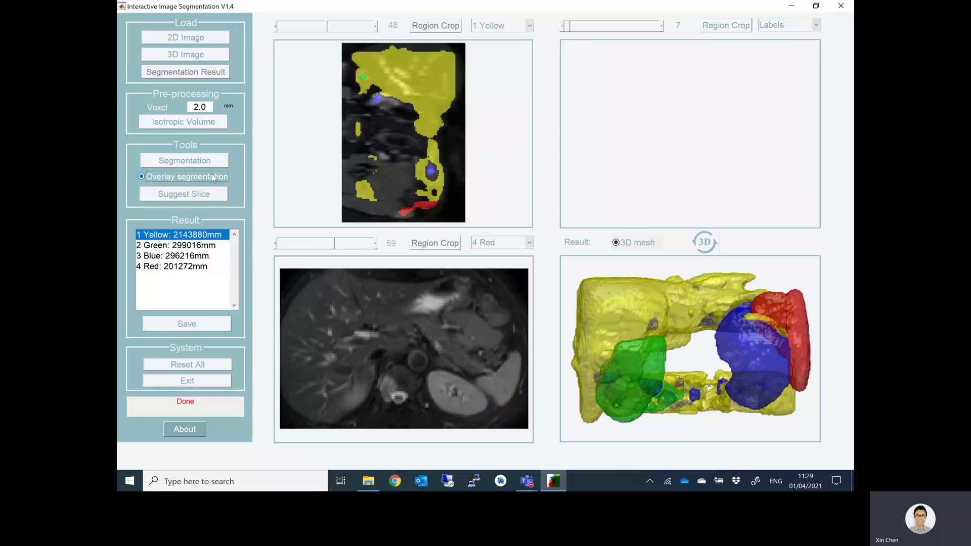
pyautogui.click(501, 26)
pyautogui.click(493, 46)
pyautogui.moveTo(351, 80)
pyautogui.mouseDown()
pyautogui.moveTo(337, 149)
pyautogui.moveTo(342, 200)
pyautogui.moveTo(356, 208)
pyautogui.moveTo(361, 115)
pyautogui.moveTo(370, 211)
pyautogui.moveTo(379, 133)
pyautogui.moveTo(380, 207)
pyautogui.moveTo(406, 143)
pyautogui.moveTo(415, 208)
pyautogui.moveTo(444, 189)
pyautogui.moveTo(438, 202)
pyautogui.moveTo(407, 163)
pyautogui.moveTo(435, 147)
pyautogui.moveTo(441, 167)
pyautogui.moveTo(355, 76)
pyautogui.moveTo(400, 133)
pyautogui.moveTo(428, 142)
pyautogui.moveTo(455, 120)
pyautogui.moveTo(447, 191)
pyautogui.moveTo(417, 203)
pyautogui.moveTo(349, 177)
pyautogui.moveTo(419, 173)
pyautogui.moveTo(435, 154)
pyautogui.mouseUp()
# Step: Step the coronal view through slices 47–51, then back down to slice 41, keeping Background as label
pyautogui.click(375, 28)
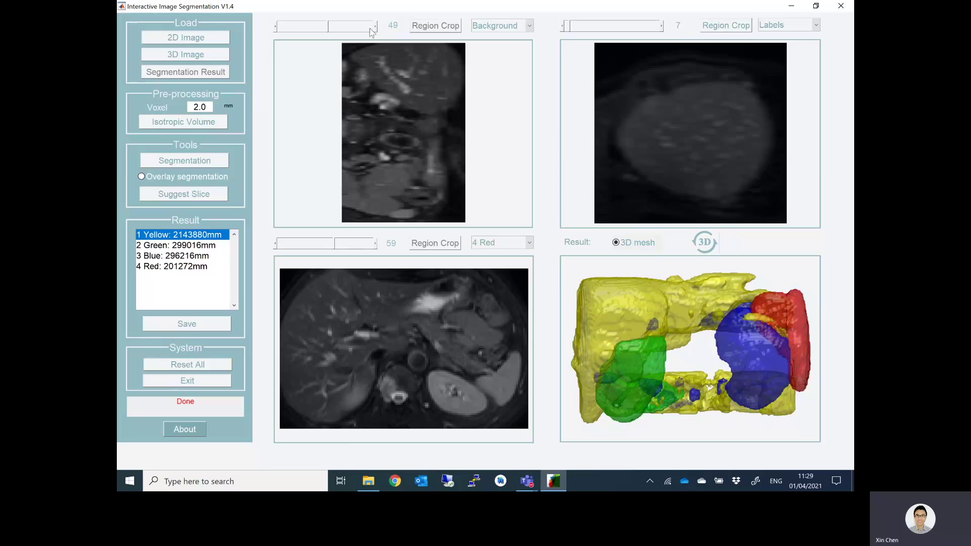
pyautogui.click(374, 27)
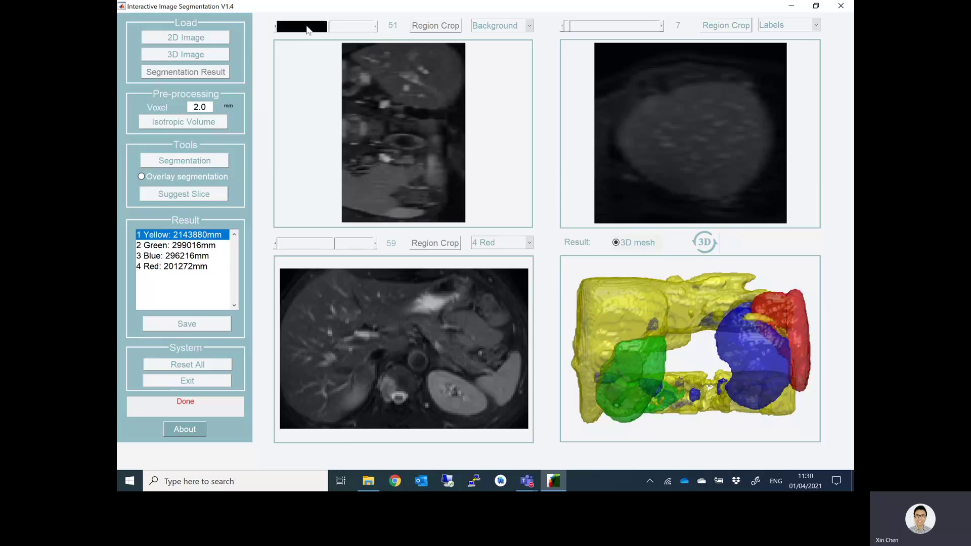
pyautogui.moveTo(308, 31); pyautogui.dragTo(306, 30)
pyautogui.click(192, 177)
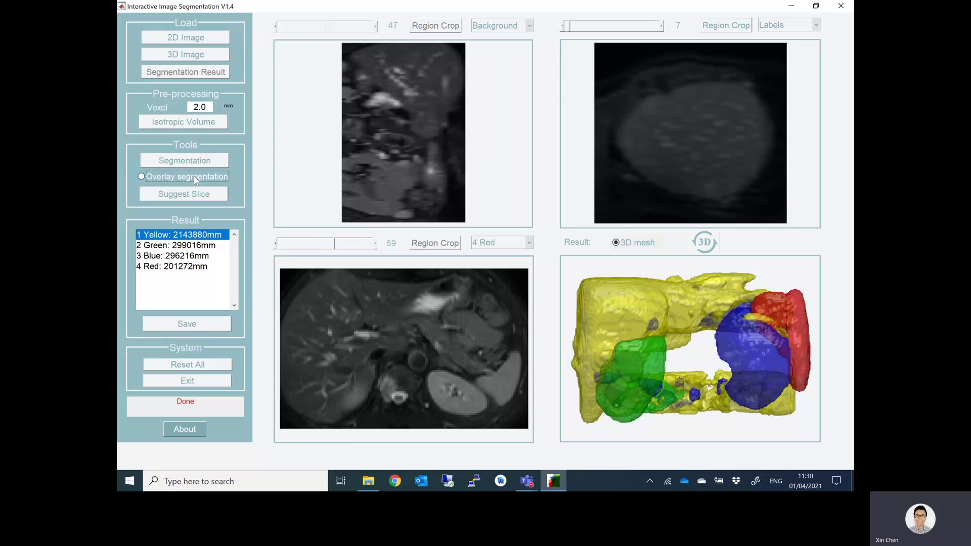
pyautogui.click(359, 28)
pyautogui.click(360, 28)
pyautogui.click(360, 29)
pyautogui.click(360, 29)
pyautogui.click(290, 30)
pyautogui.click(290, 31)
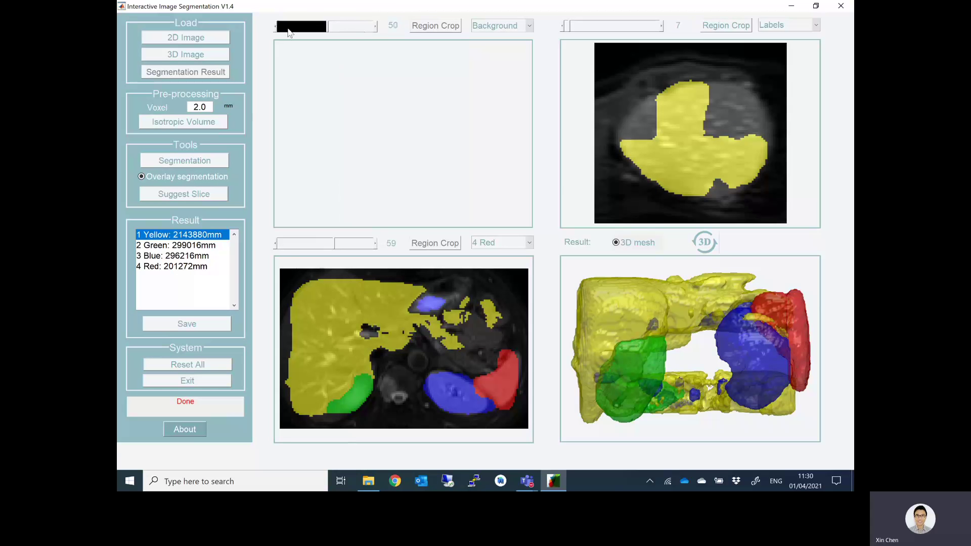
pyautogui.click(290, 30)
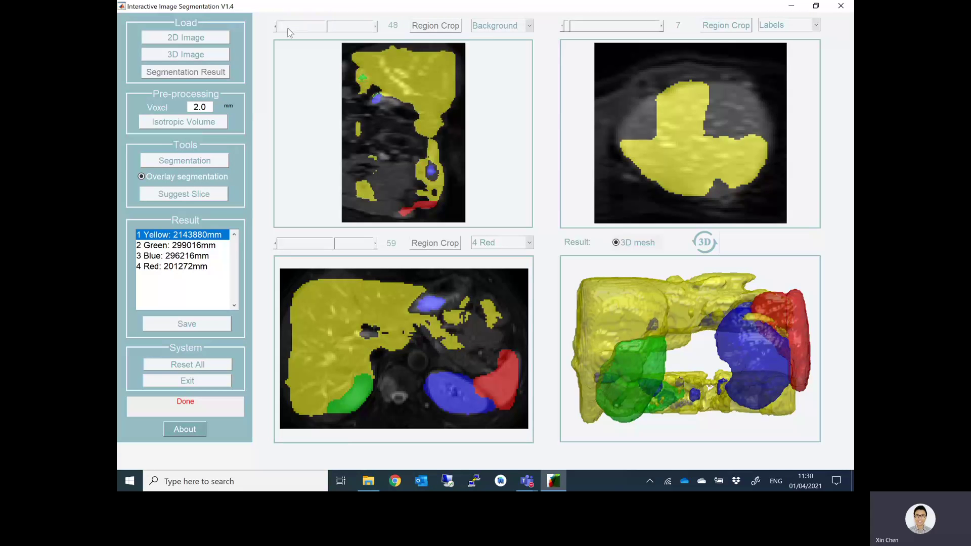
pyautogui.click(289, 30)
pyautogui.click(290, 30)
pyautogui.click(290, 30)
pyautogui.click(289, 30)
pyautogui.click(289, 30)
pyautogui.click(290, 31)
pyautogui.click(290, 30)
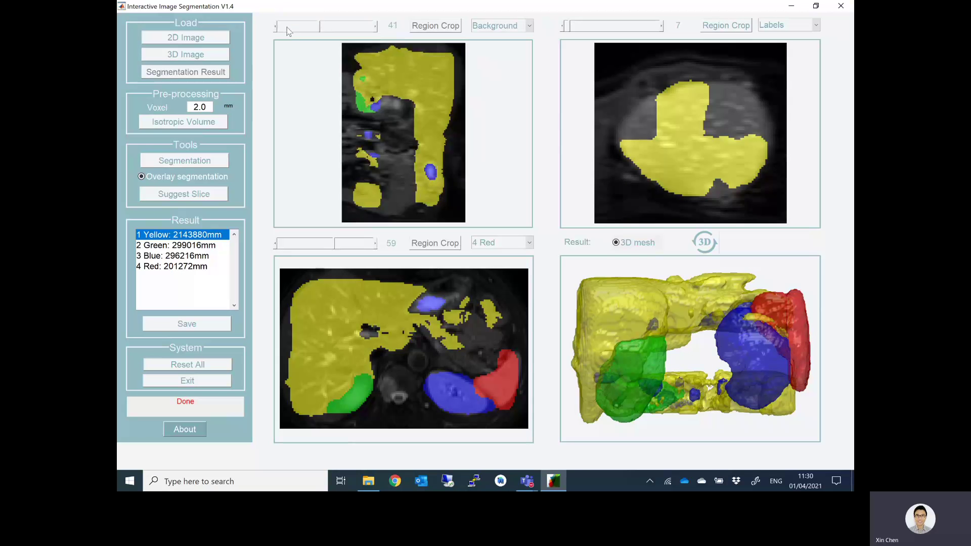
pyautogui.click(496, 26)
pyautogui.click(486, 45)
# Step: Add Background marks on slice 41 and rerun segmentation, shrinking Yellow to 1868184 mm
pyautogui.moveTo(362, 127)
pyautogui.mouseDown()
pyautogui.moveTo(362, 213)
pyautogui.moveTo(379, 130)
pyautogui.moveTo(376, 213)
pyautogui.moveTo(367, 141)
pyautogui.moveTo(411, 206)
pyautogui.moveTo(411, 163)
pyautogui.moveTo(439, 208)
pyautogui.moveTo(414, 184)
pyautogui.moveTo(448, 186)
pyautogui.moveTo(457, 165)
pyautogui.moveTo(390, 158)
pyautogui.mouseUp()
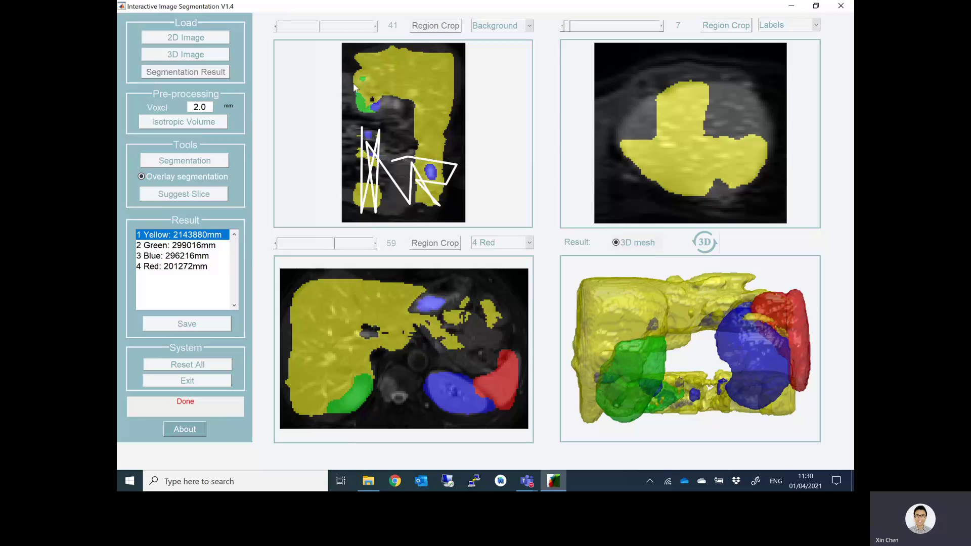
pyautogui.click(205, 162)
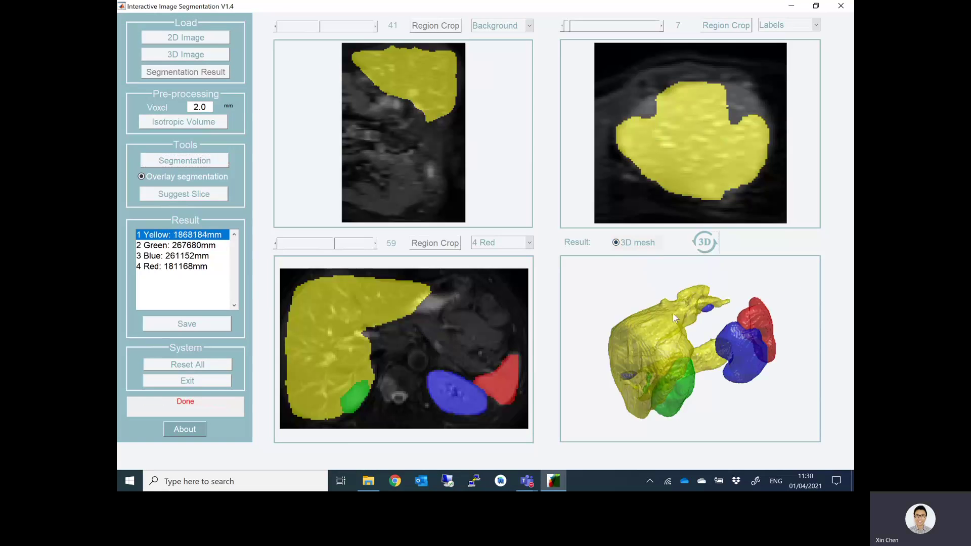
# Step: Rotate the trimmed four-organ 3D mesh to a new viewpoint
pyautogui.moveTo(673, 309)
pyautogui.mouseDown()
pyautogui.moveTo(591, 322)
pyautogui.moveTo(669, 323)
pyautogui.mouseUp()
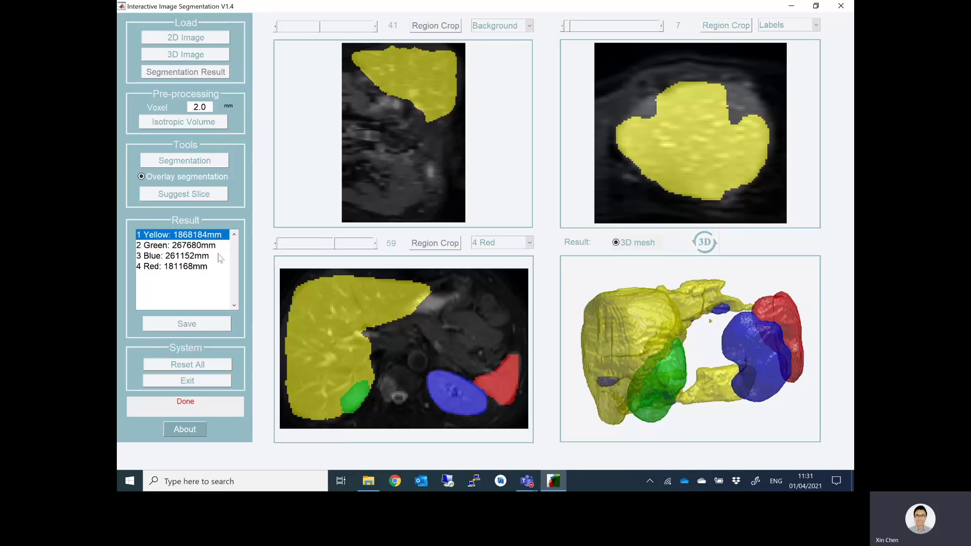
# Step: Save the segmentation as 'test' on Work (D:), producing test3D.nii
pyautogui.click(198, 328)
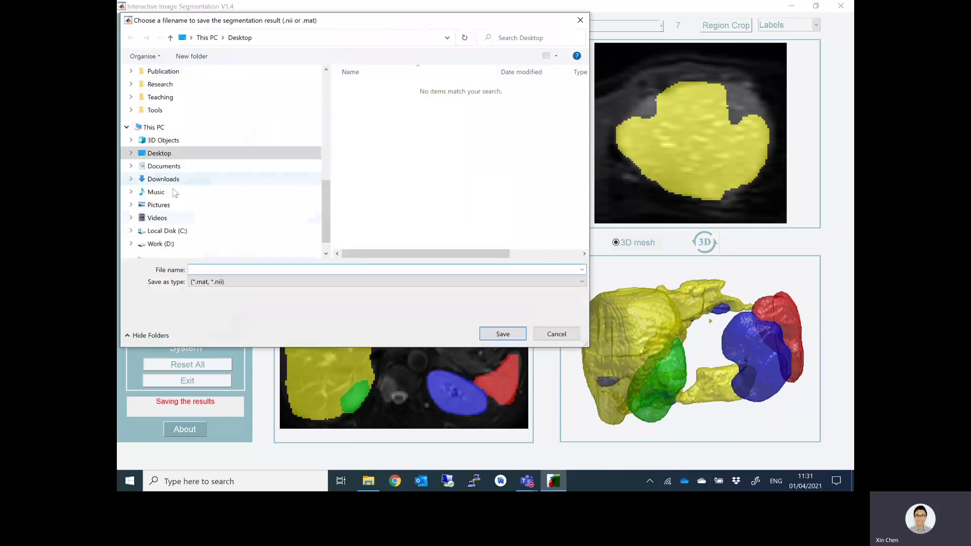
pyautogui.click(159, 244)
pyautogui.click(232, 270)
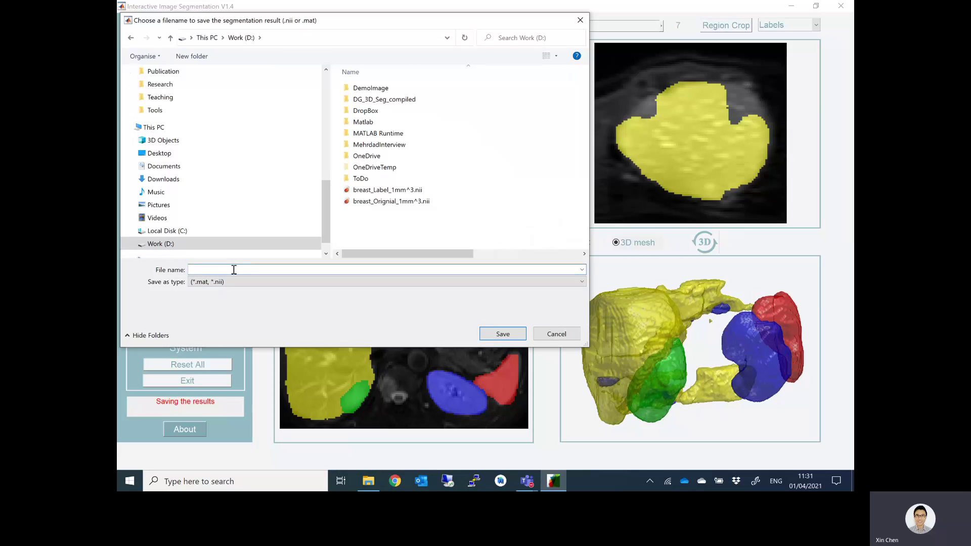
pyautogui.write('test3D.nii')
pyautogui.click(516, 336)
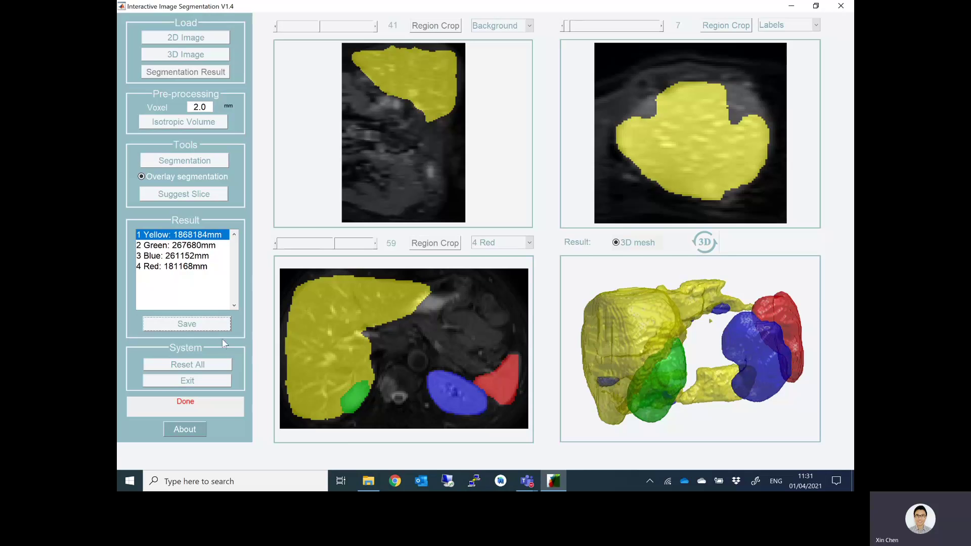
# Step: Reset everything and load wrist05_05mm.nii from Work (D:) > DemoImage
pyautogui.click(192, 367)
pyautogui.click(208, 53)
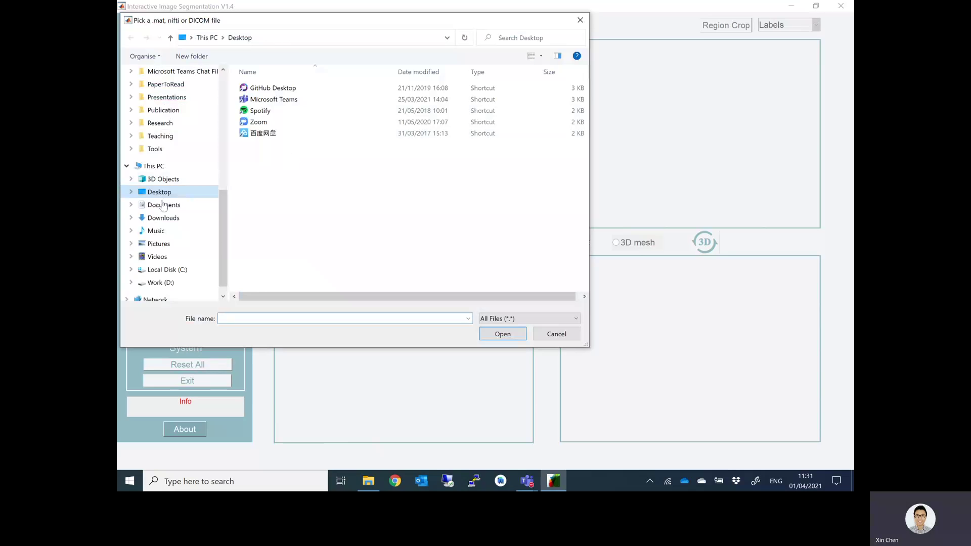
pyautogui.click(167, 281)
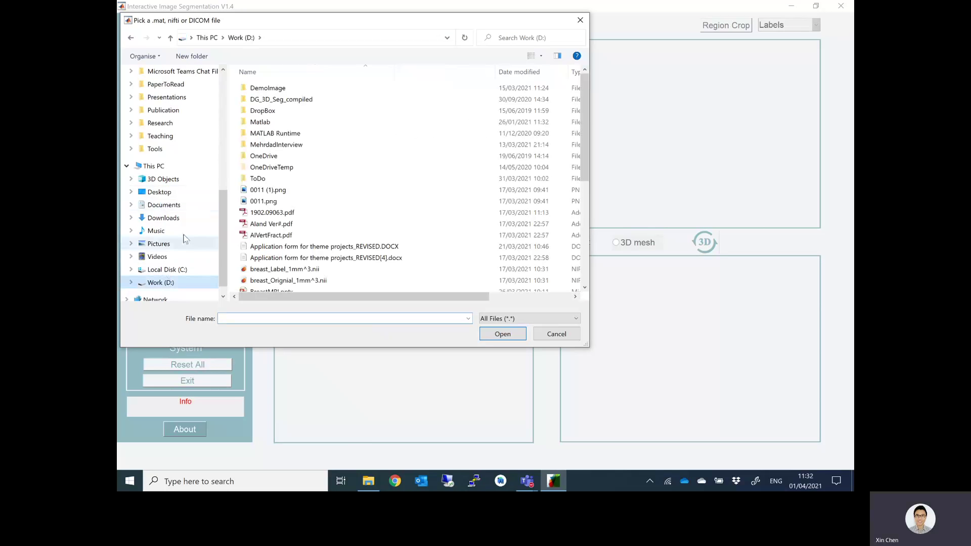
pyautogui.scroll(2, 172, 203)
pyautogui.doubleClick(269, 88)
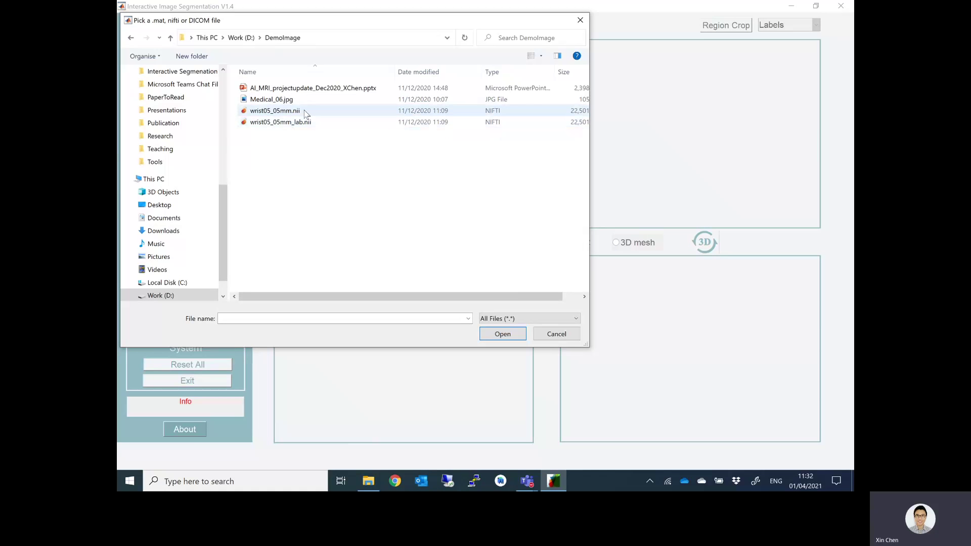
pyautogui.doubleClick(303, 110)
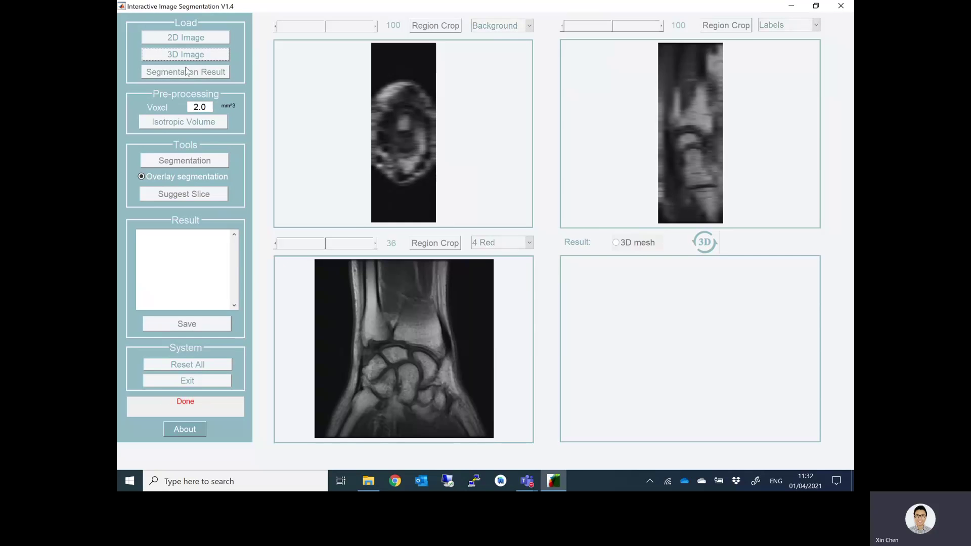
# Step: Load the segmentation result wrist05_05mm_lab.nii from Work (D:) > DemoImage
pyautogui.click(184, 71)
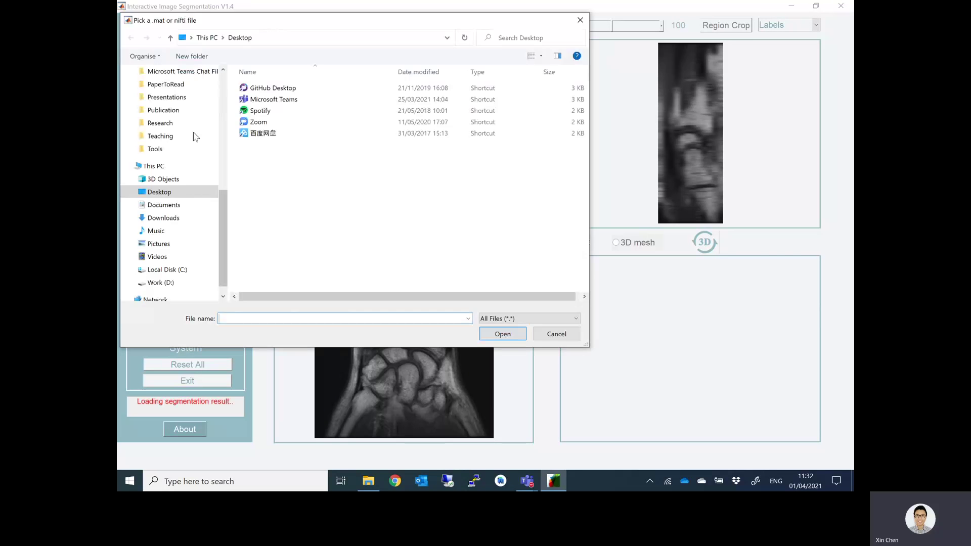
pyautogui.scroll(3, 168, 144)
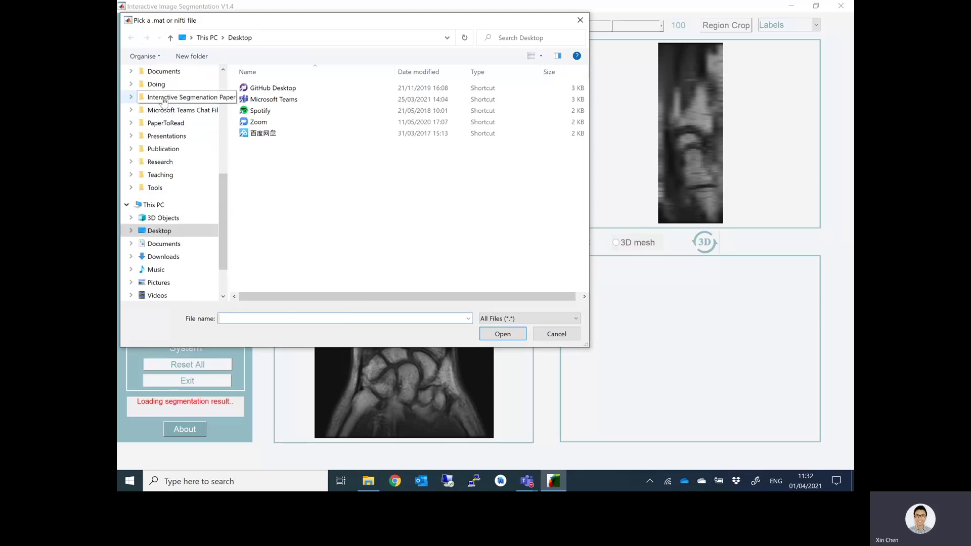
pyautogui.scroll(3, 163, 103)
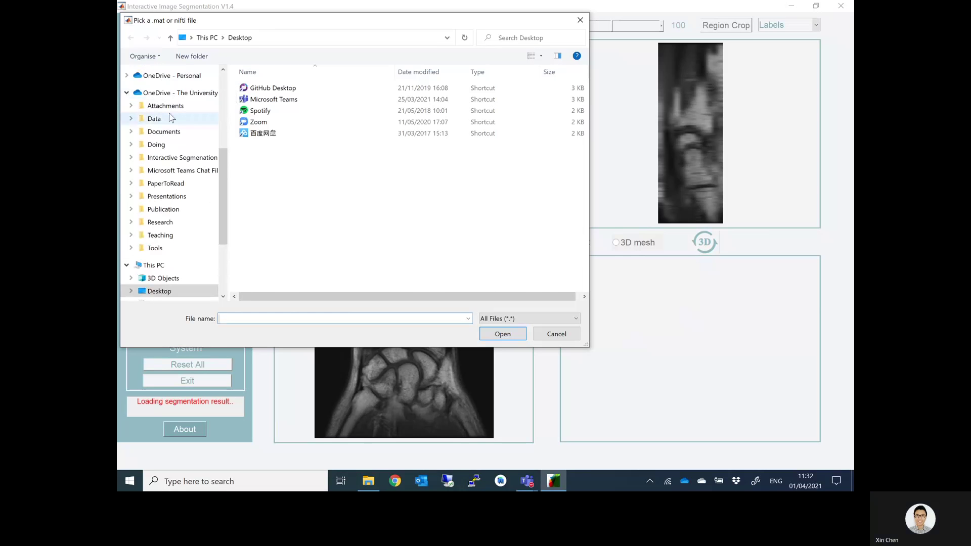
pyautogui.click(171, 118)
pyautogui.scroll(-2, 164, 207)
pyautogui.click(168, 207)
pyautogui.click(304, 249)
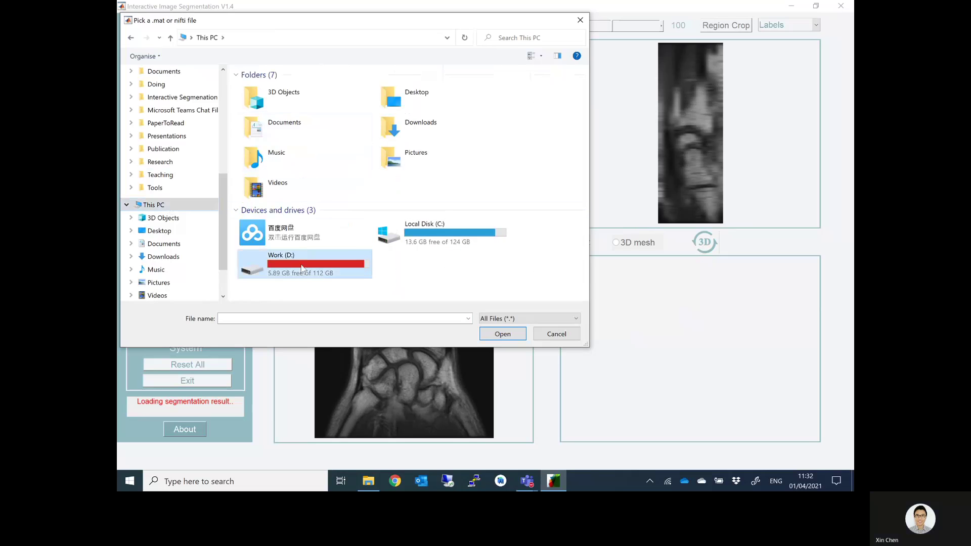
pyautogui.doubleClick(304, 250)
pyautogui.doubleClick(287, 88)
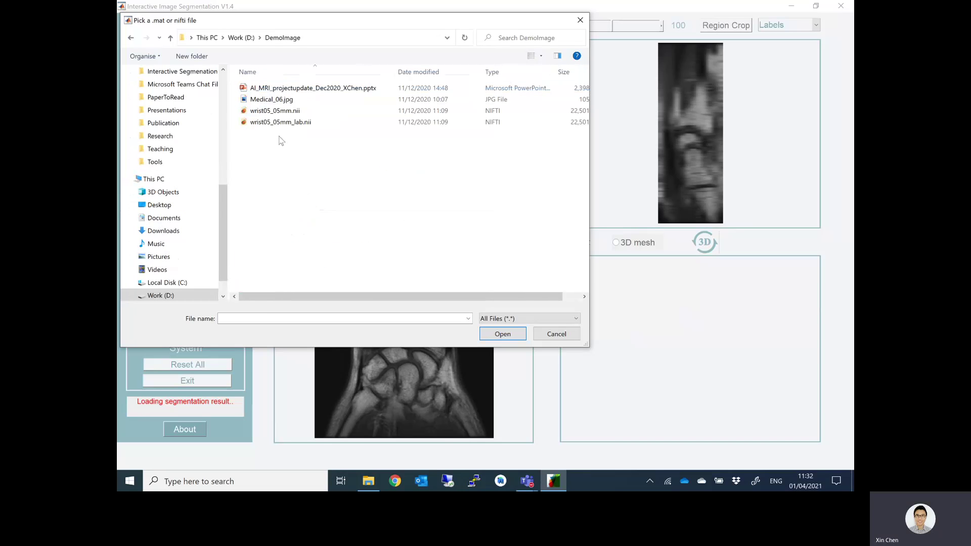
pyautogui.click(304, 122)
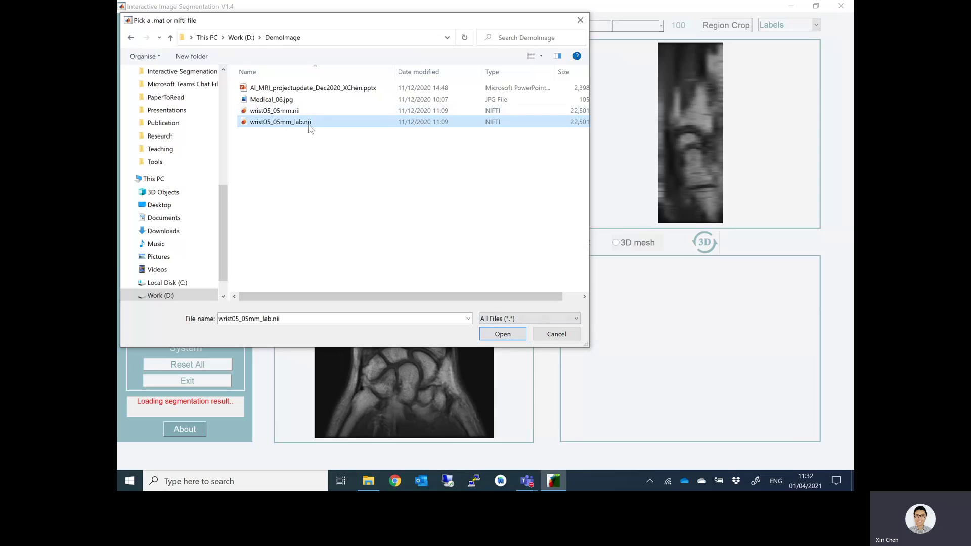
pyautogui.click(511, 337)
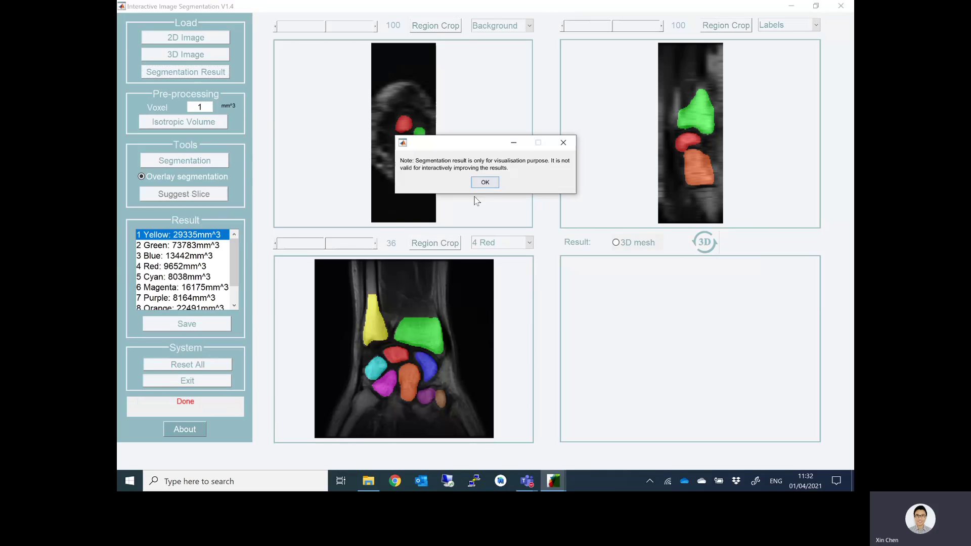
# Step: Show the wrist labels as a 3D mesh viewed from above and uncheck Overlay segmentation
pyautogui.click(485, 182)
pyautogui.click(632, 247)
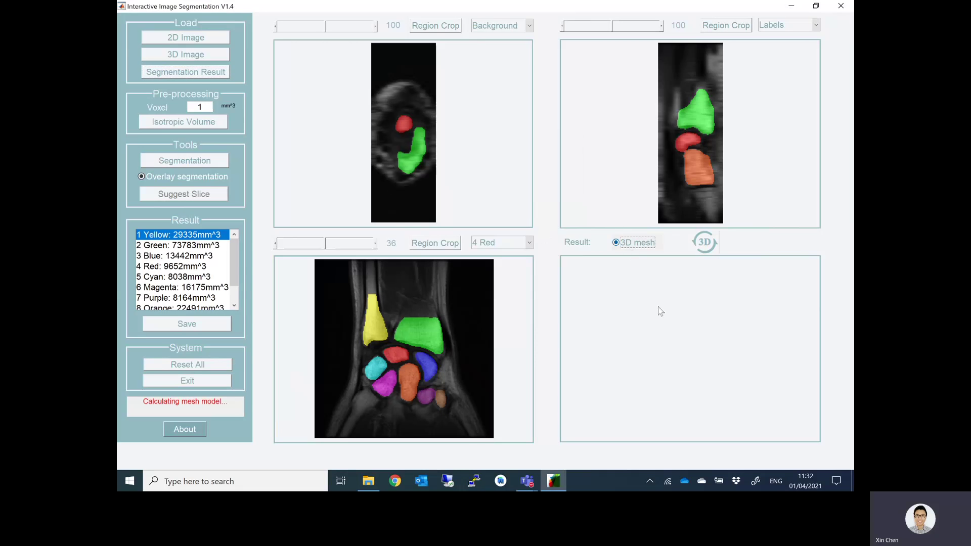
pyautogui.click(705, 250)
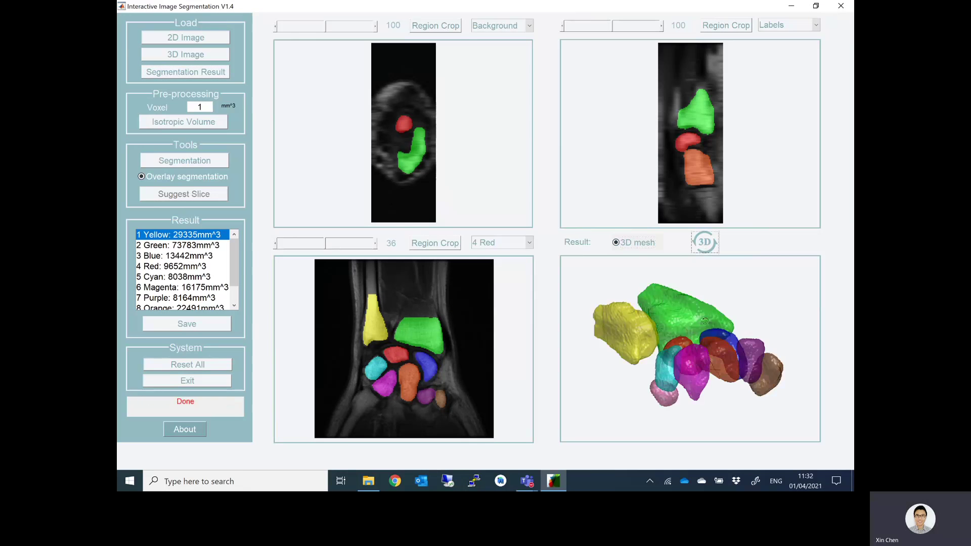
pyautogui.moveTo(698, 354); pyautogui.dragTo(759, 375)
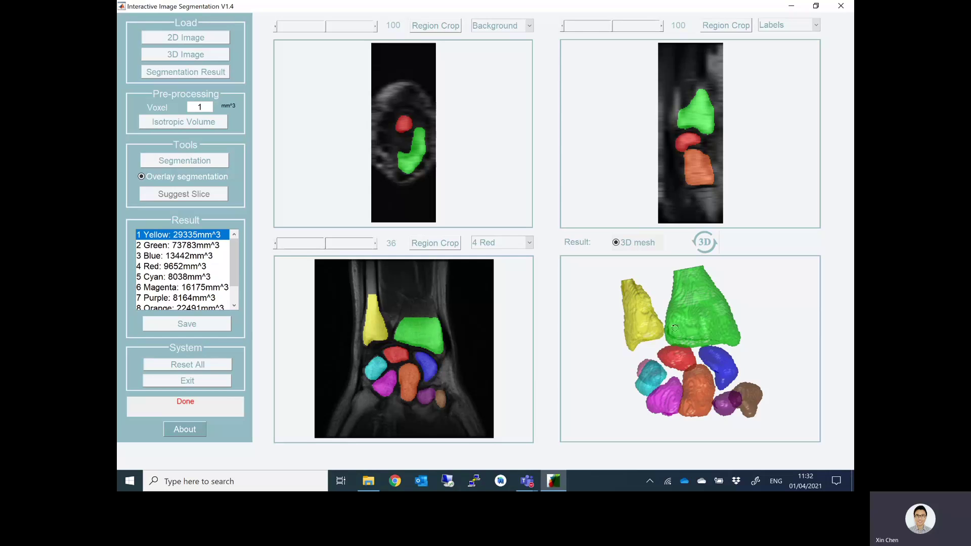
pyautogui.click(210, 177)
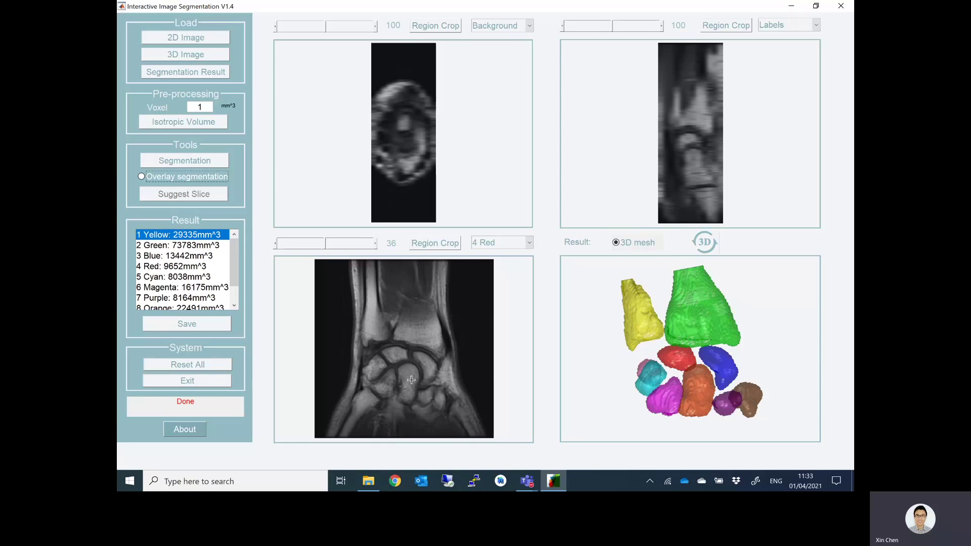
# Step: Tilt the wrist mesh slightly, set the coronal slice to 42, and scroll the Result list to 10 Pink
pyautogui.click(704, 243)
pyautogui.moveTo(706, 324); pyautogui.dragTo(650, 360)
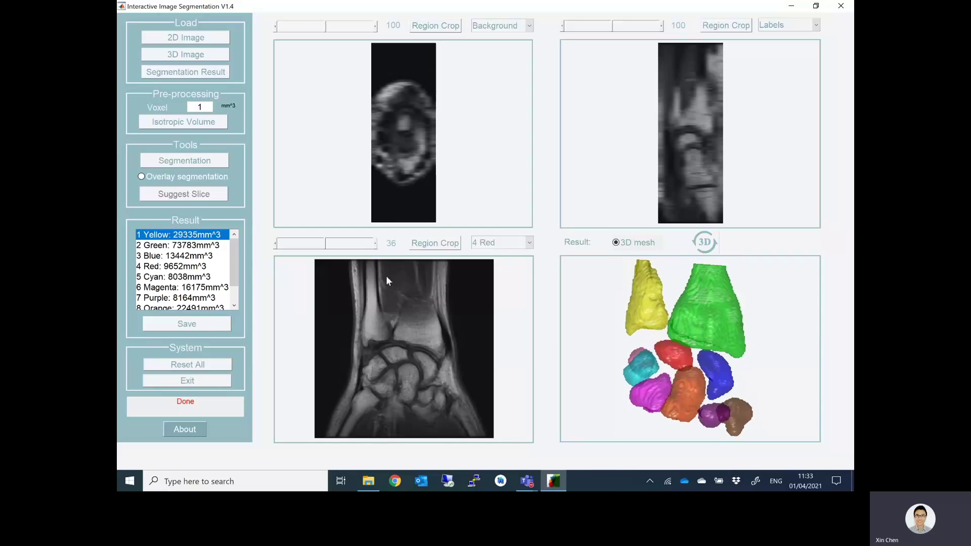
pyautogui.click(364, 248)
pyautogui.click(365, 247)
pyautogui.click(364, 246)
pyautogui.click(364, 247)
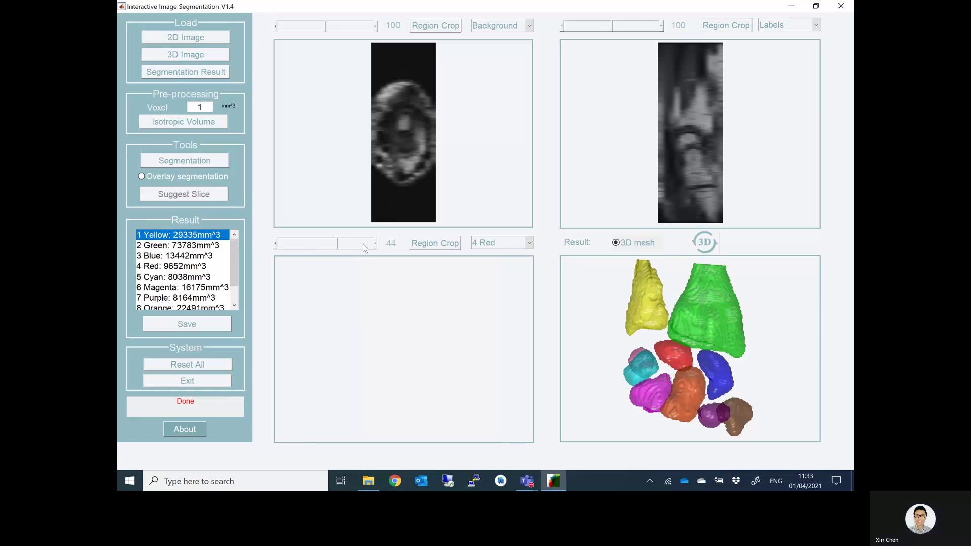
pyautogui.click(309, 247)
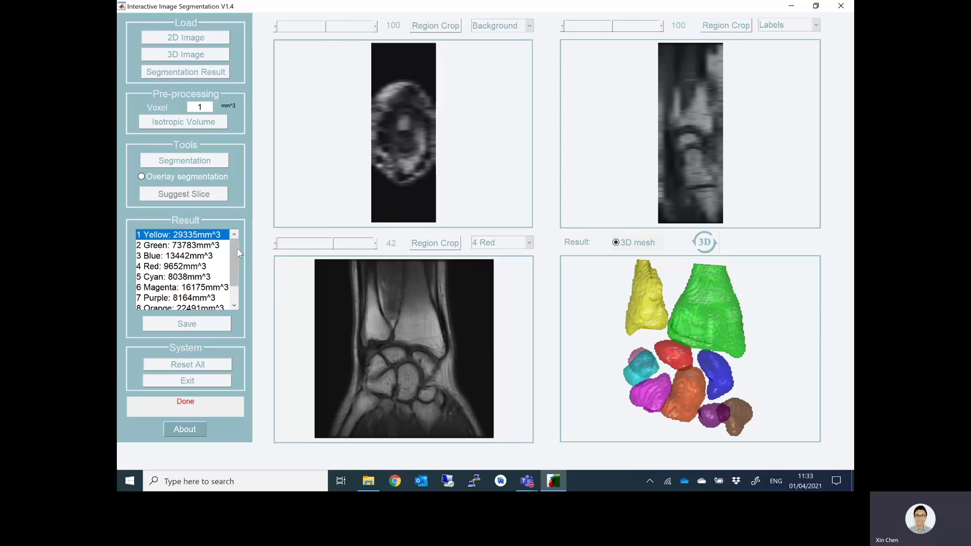
pyautogui.scroll(-1, 236, 256)
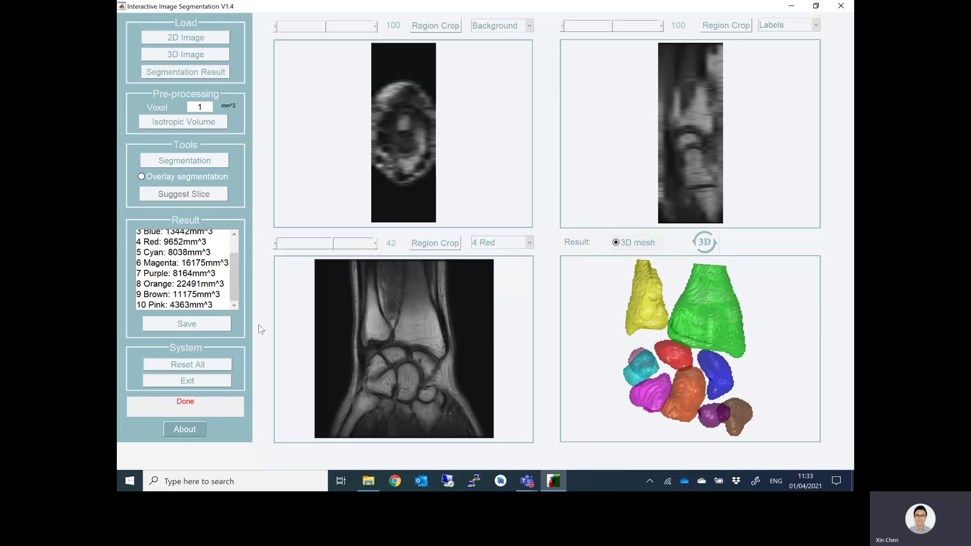
pyautogui.click(189, 429)
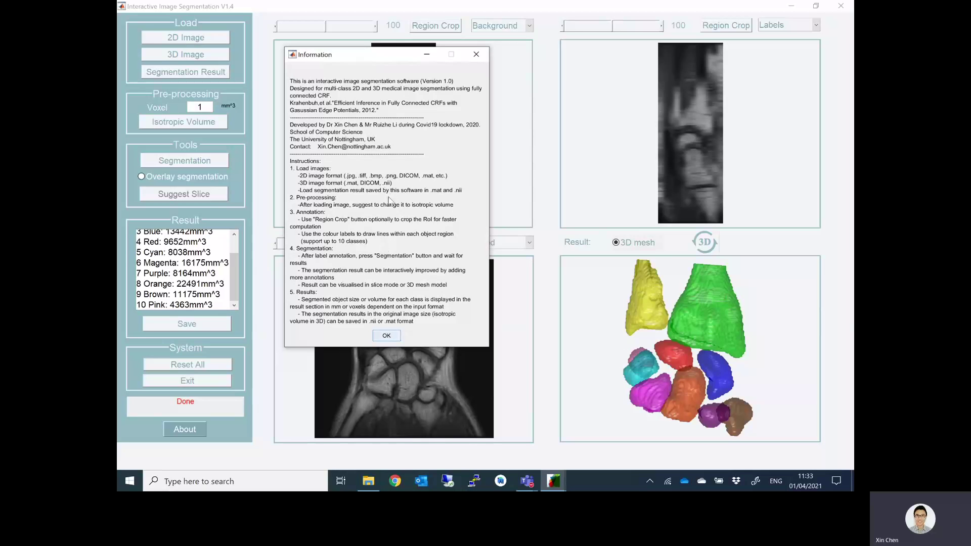
pyautogui.moveTo(387, 57); pyautogui.dragTo(375, 53)
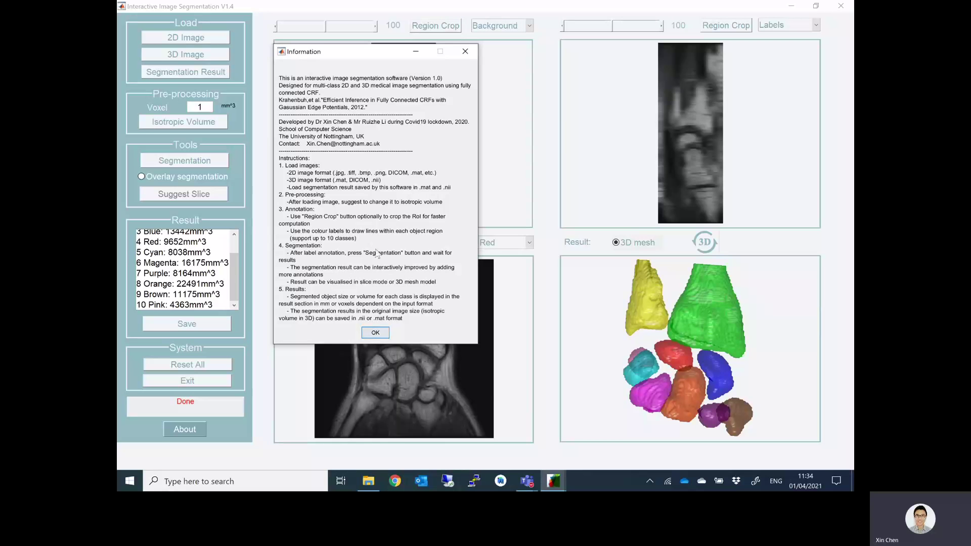
pyautogui.click(375, 333)
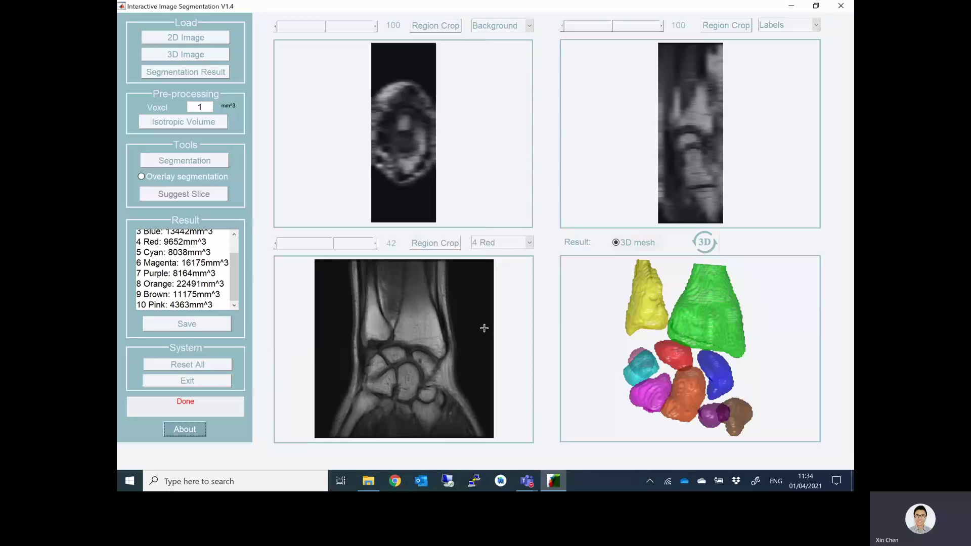